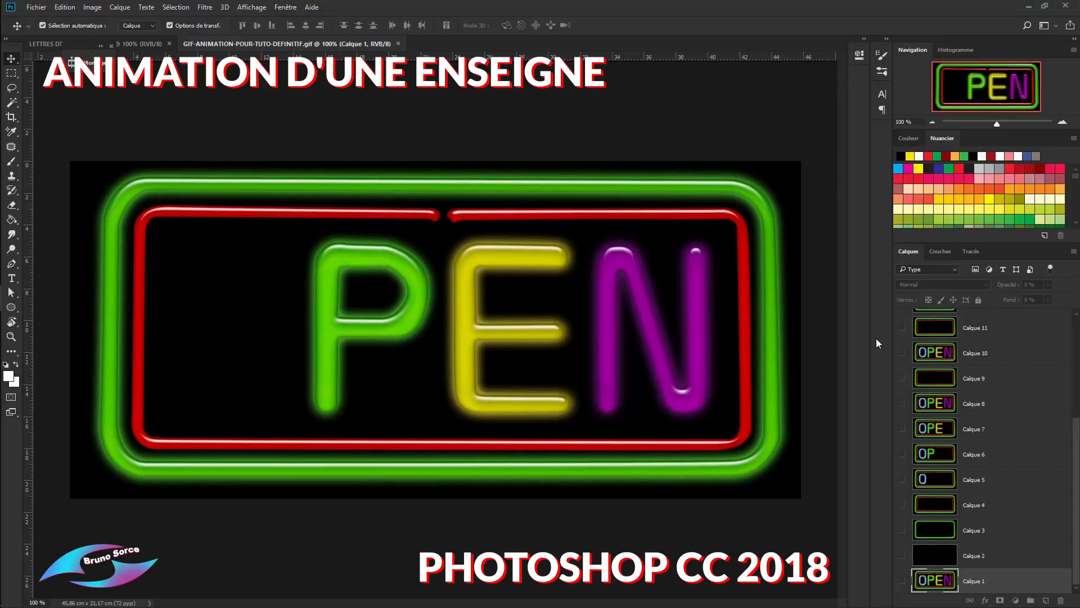
{"action": "key", "text": "space"}
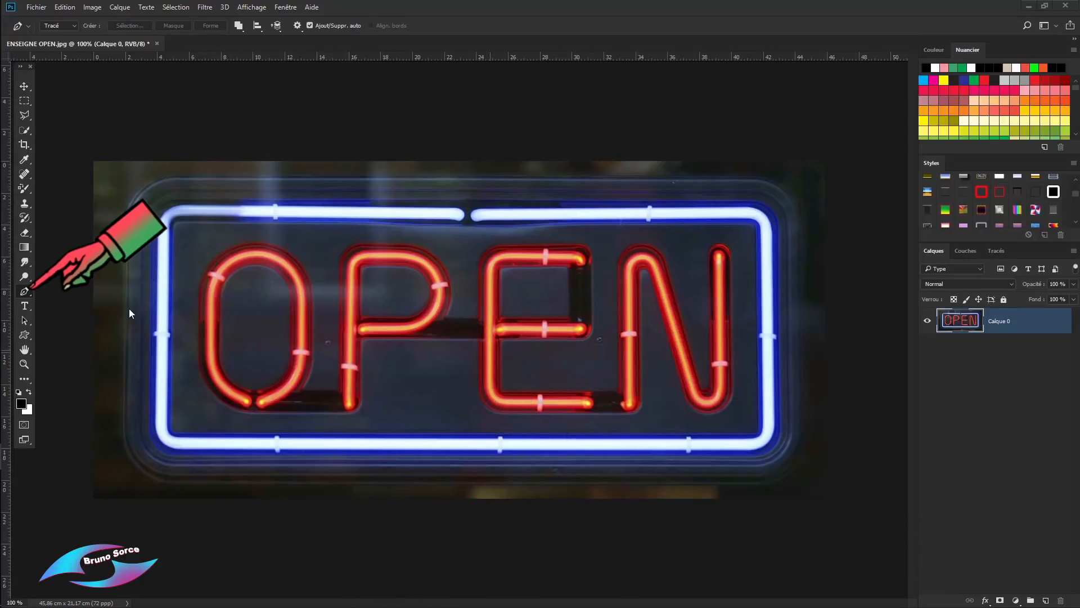
Trace a closed path along the sign's rounded outer edge with the Pen tool (Outil Plume) in Tracé mode
{"action": "right_click", "coordinate": [24, 293]}
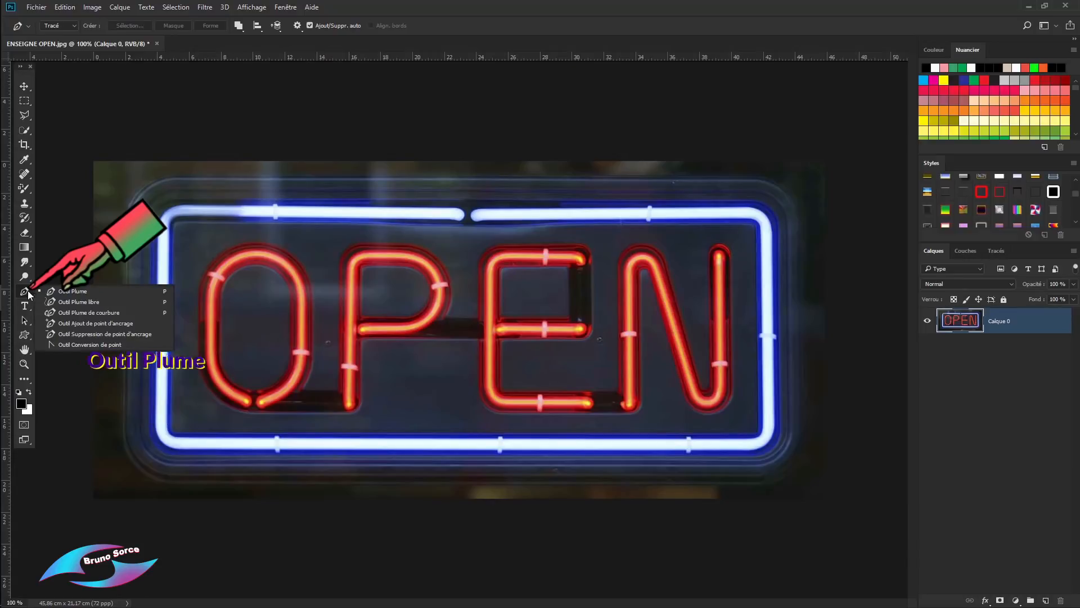
{"action": "left_click", "coordinate": [71, 292]}
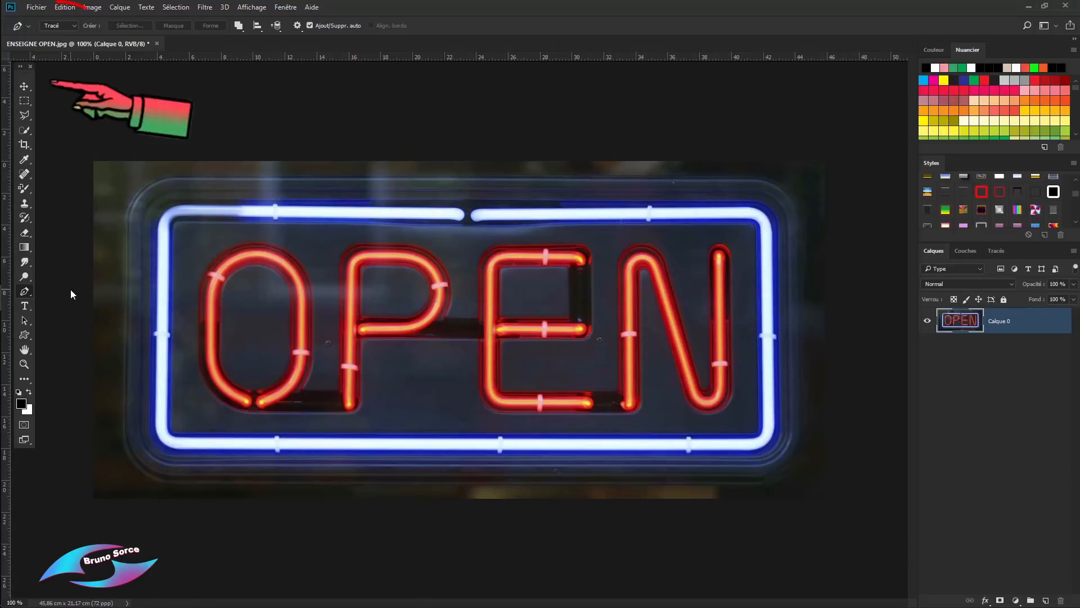
{"action": "left_click", "coordinate": [66, 27]}
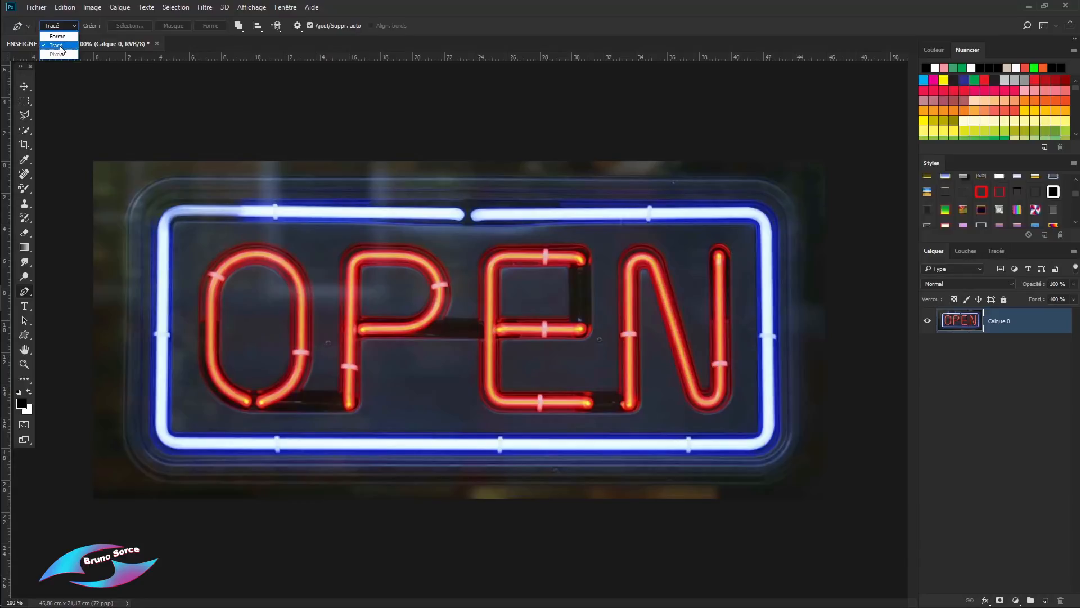
{"action": "left_click", "coordinate": [171, 177]}
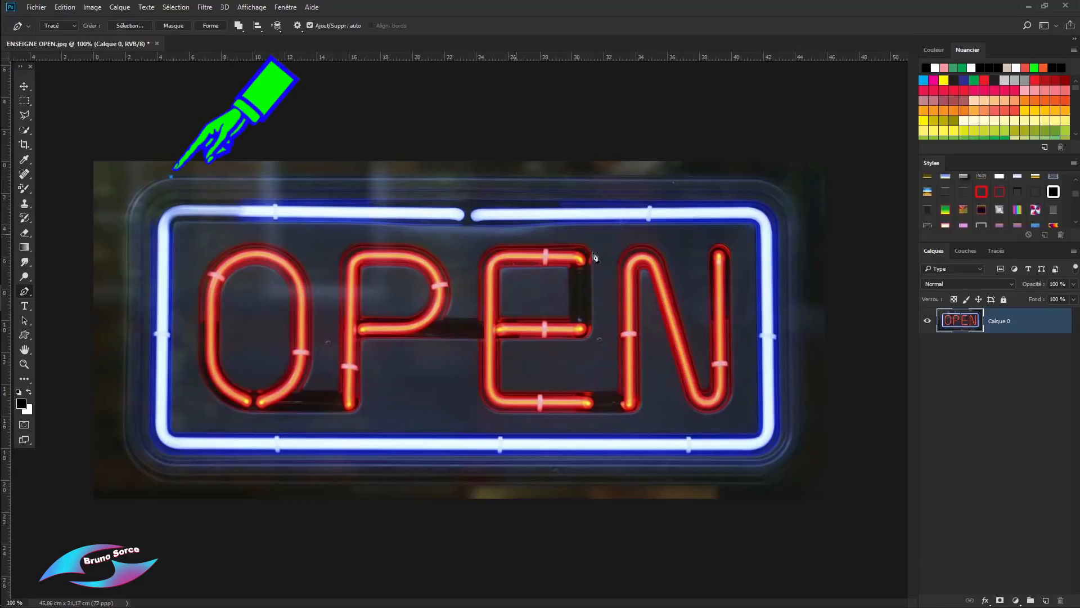
{"action": "left_click", "coordinate": [754, 178]}
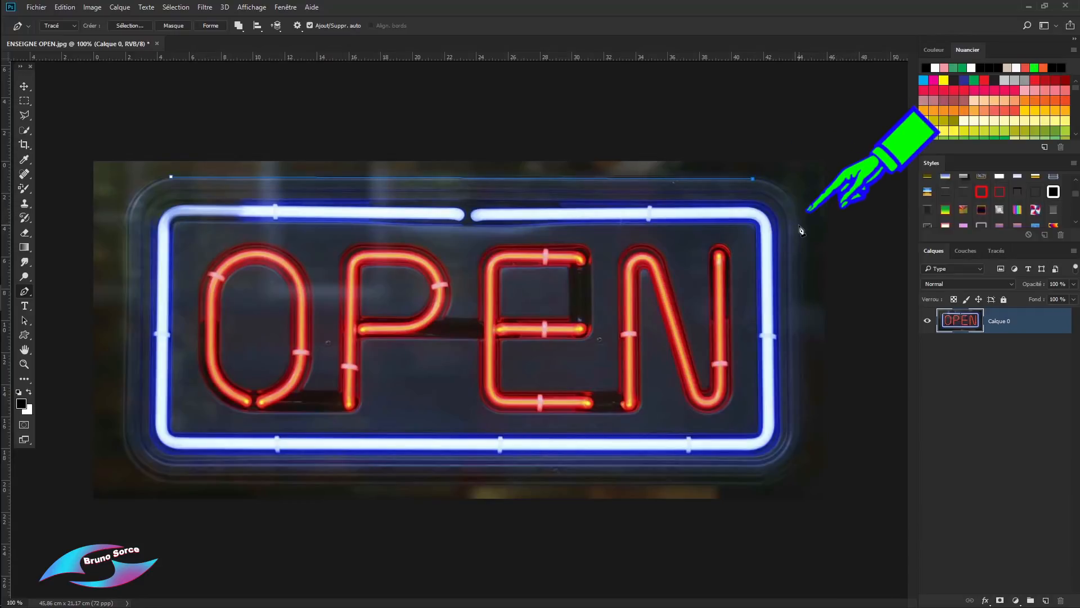
{"action": "left_click_drag", "start_coordinate": [799, 225], "coordinate": [801, 273]}
{"action": "left_click", "coordinate": [804, 438]}
{"action": "left_click_drag", "start_coordinate": [756, 476], "coordinate": [722, 480]}
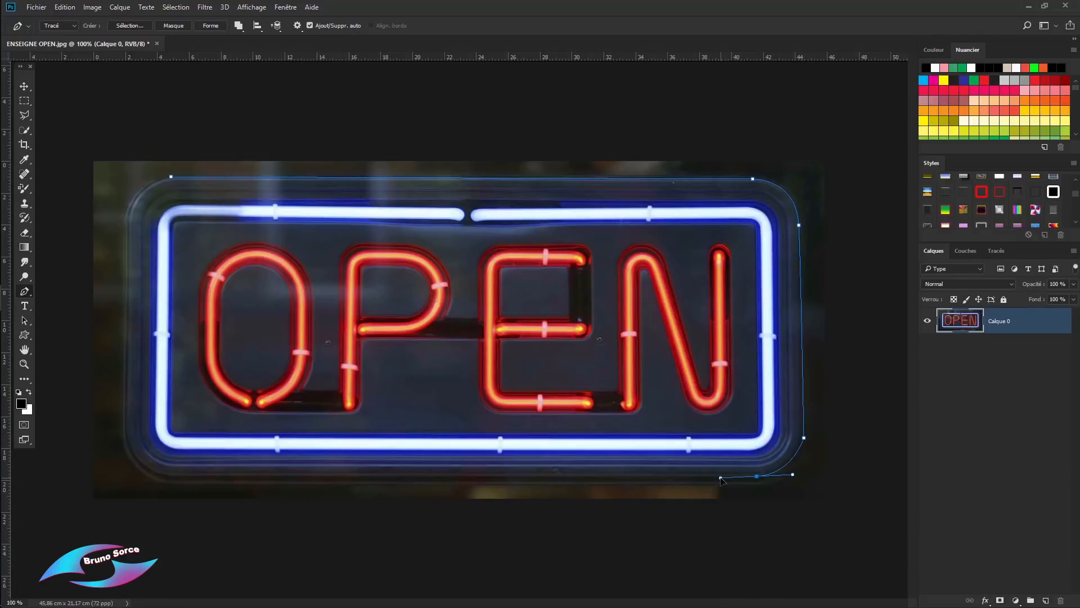
{"action": "left_click", "coordinate": [164, 476]}
{"action": "left_click_drag", "start_coordinate": [124, 419], "coordinate": [126, 367]}
{"action": "left_click", "coordinate": [129, 220]}
{"action": "left_click_drag", "start_coordinate": [171, 177], "coordinate": [207, 175]}
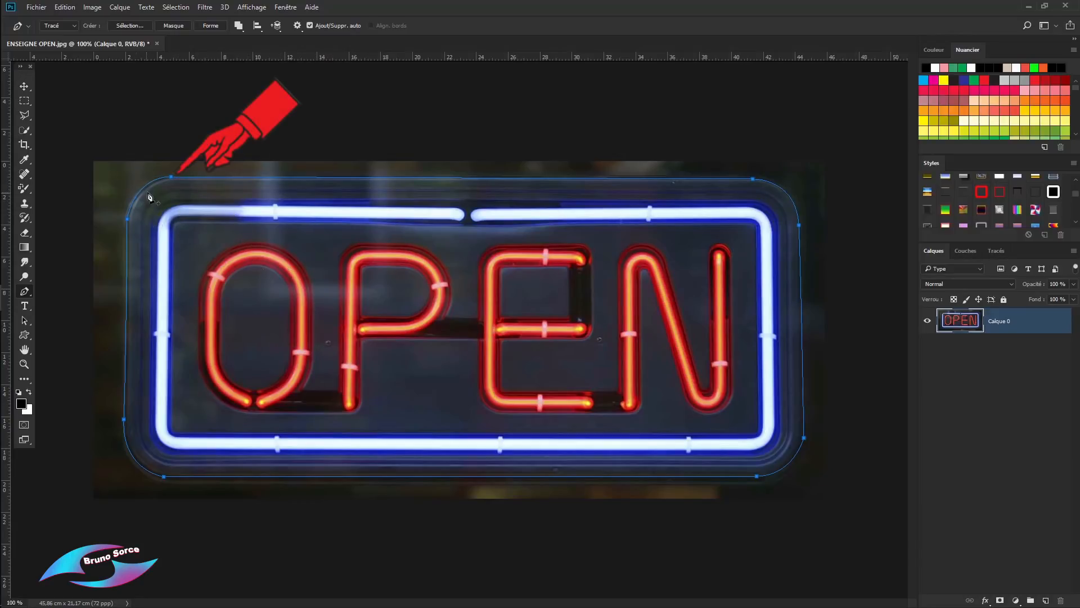
Convert the outer edge path into a new anti-aliased selection with a feather radius of 0 pixels
{"action": "right_click", "coordinate": [317, 292]}
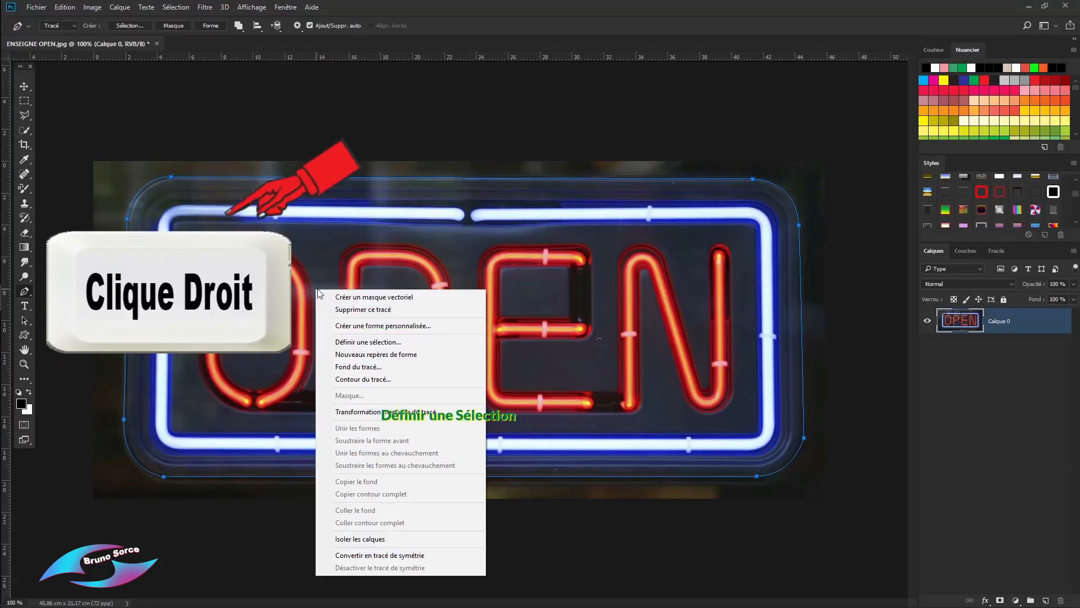
{"action": "left_click", "coordinate": [350, 343]}
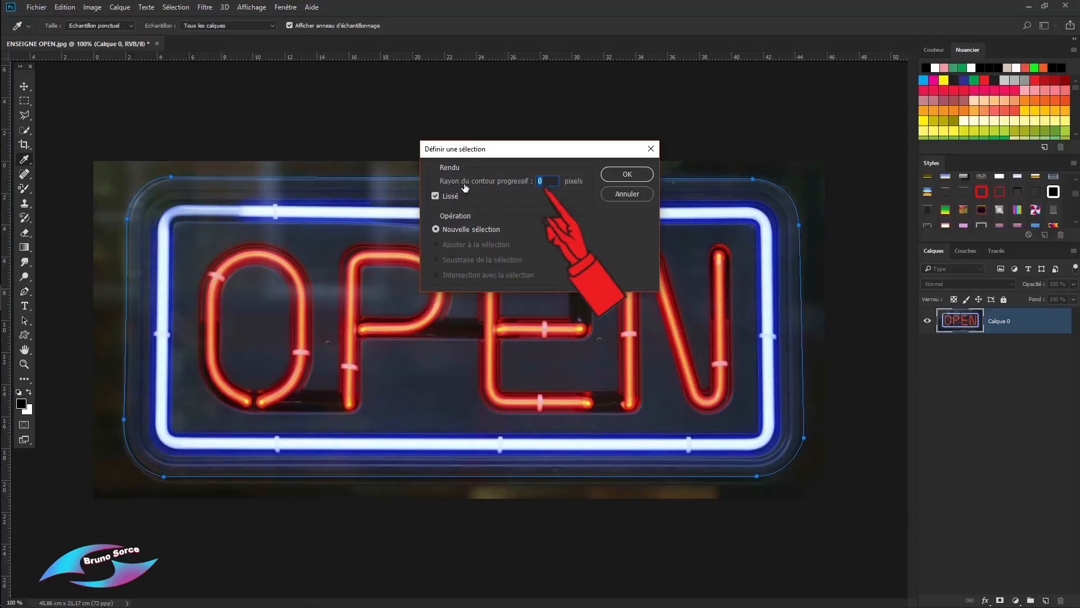
{"action": "left_click", "coordinate": [632, 173]}
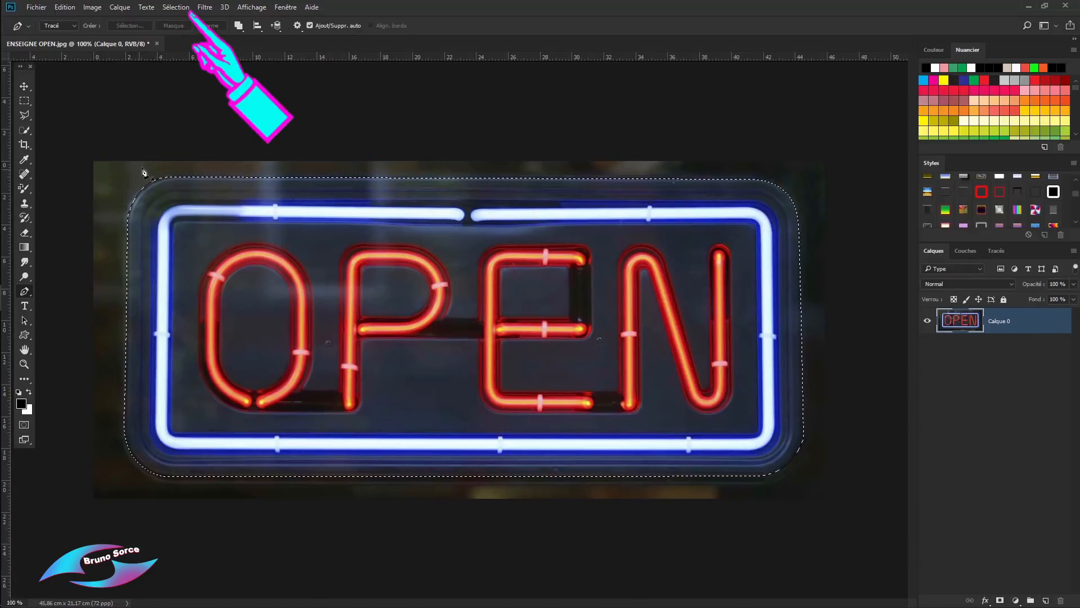
Invert the selection to delete the background around the sign from Calque 0, and deselect
{"action": "left_click", "coordinate": [175, 8]}
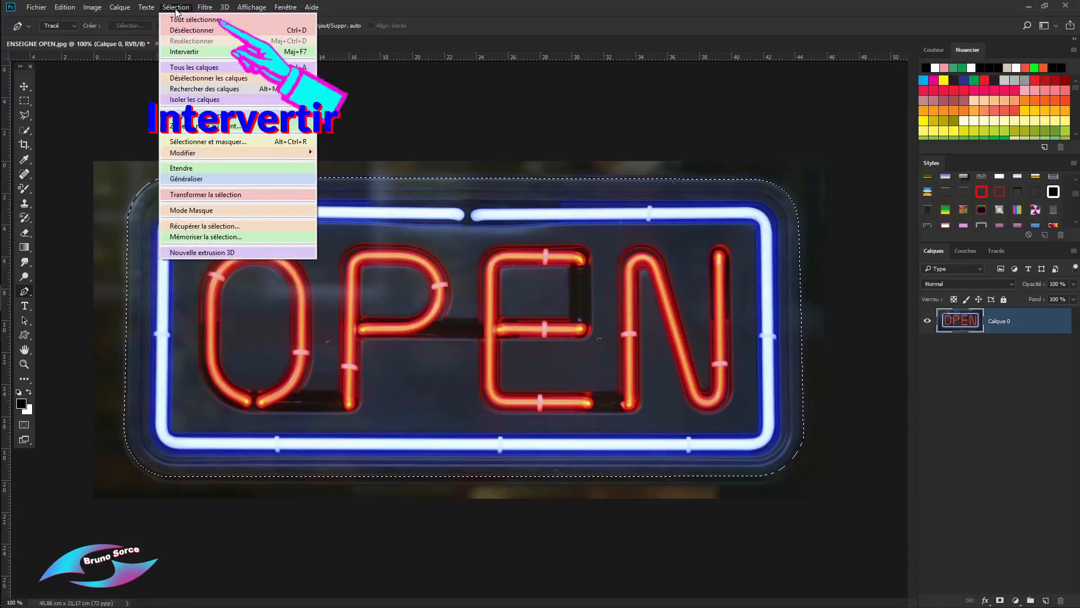
{"action": "left_click", "coordinate": [182, 52]}
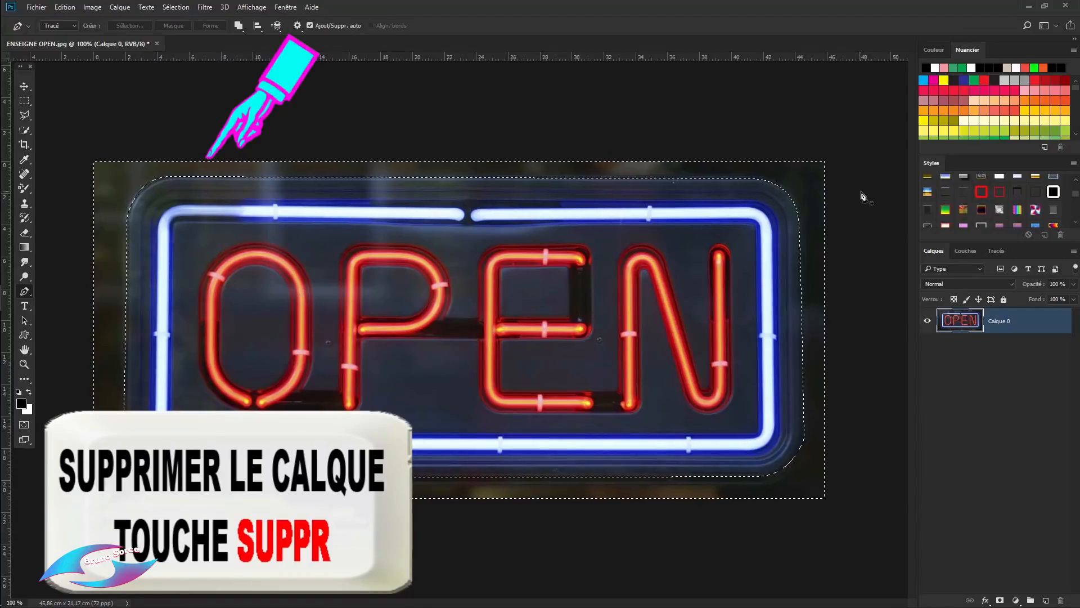
{"action": "key", "text": "Delete"}
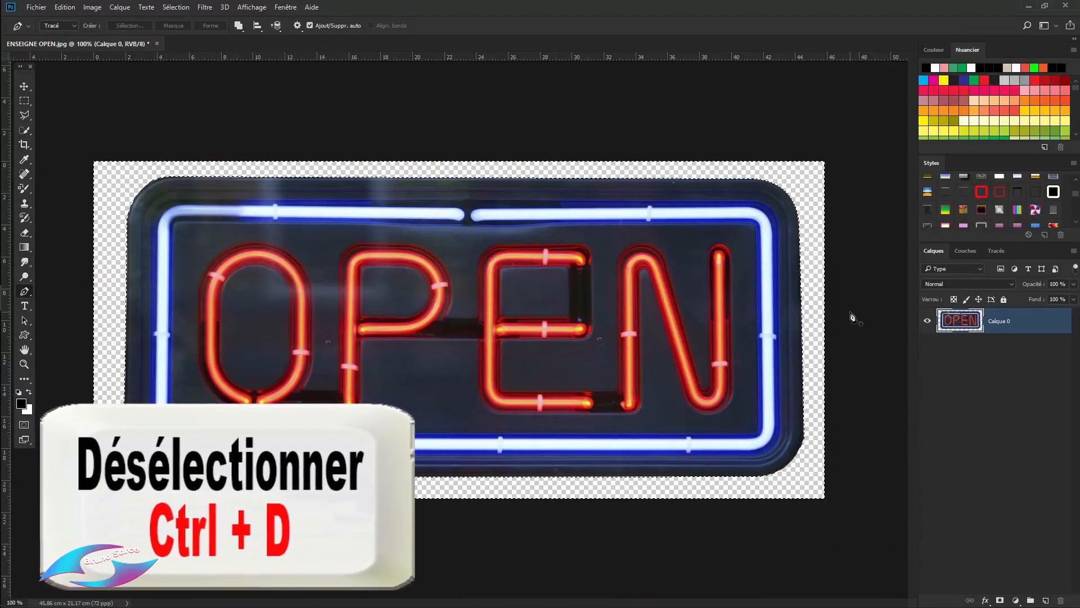
{"action": "key", "text": "ctrl+d"}
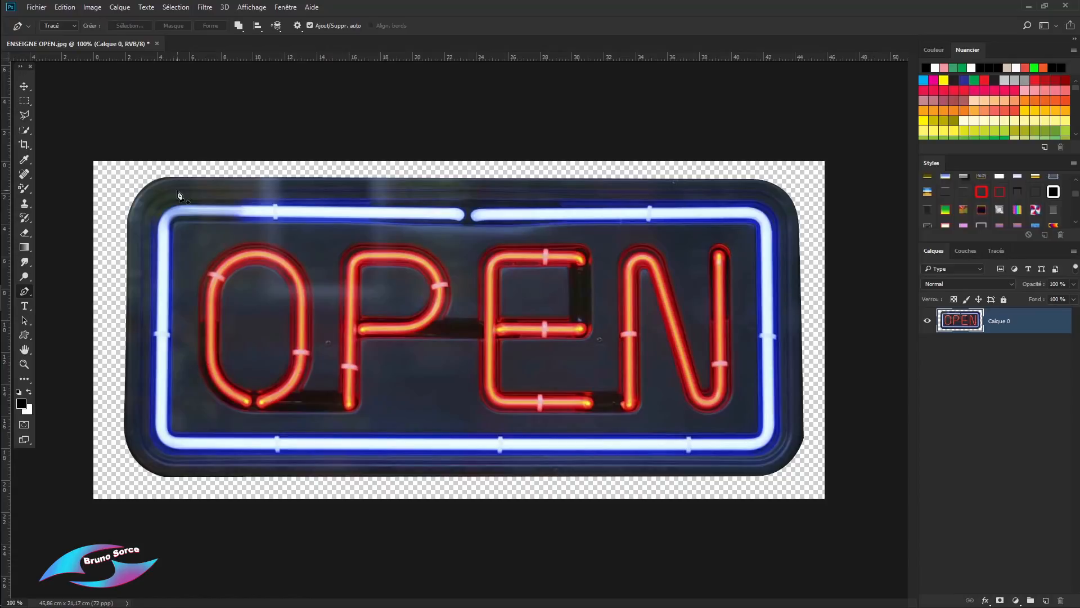
Draw a second closed Pen path just inside the sign's edge, along the inner side of the dark outer border
{"action": "left_click", "coordinate": [177, 191]}
{"action": "left_click", "coordinate": [754, 192]}
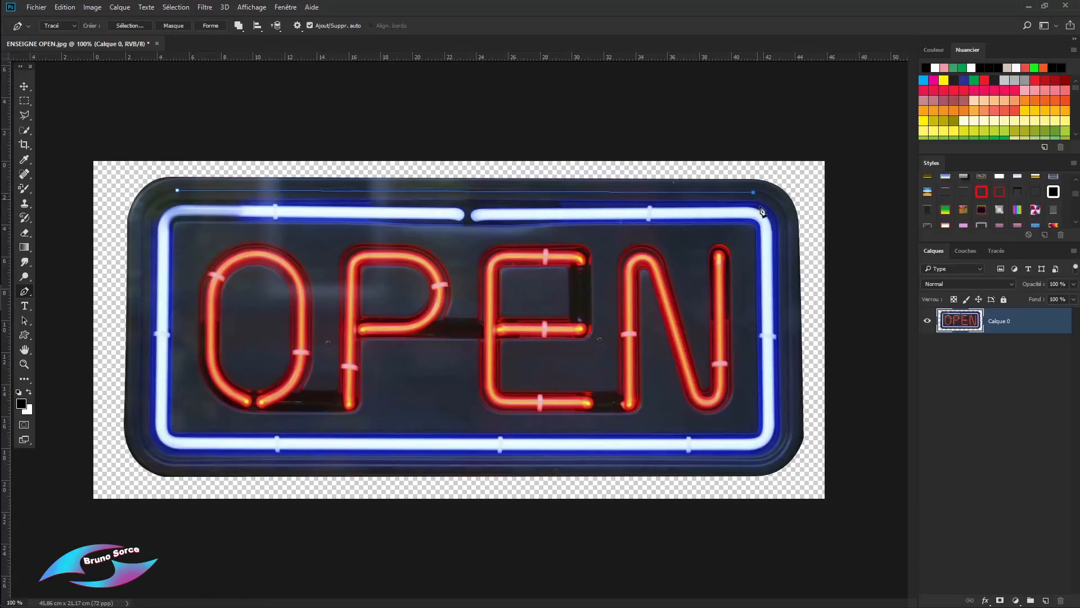
{"action": "left_click_drag", "start_coordinate": [786, 229], "coordinate": [787, 264]}
{"action": "left_click", "coordinate": [787, 432]}
{"action": "left_click_drag", "start_coordinate": [787, 457], "coordinate": [759, 458]}
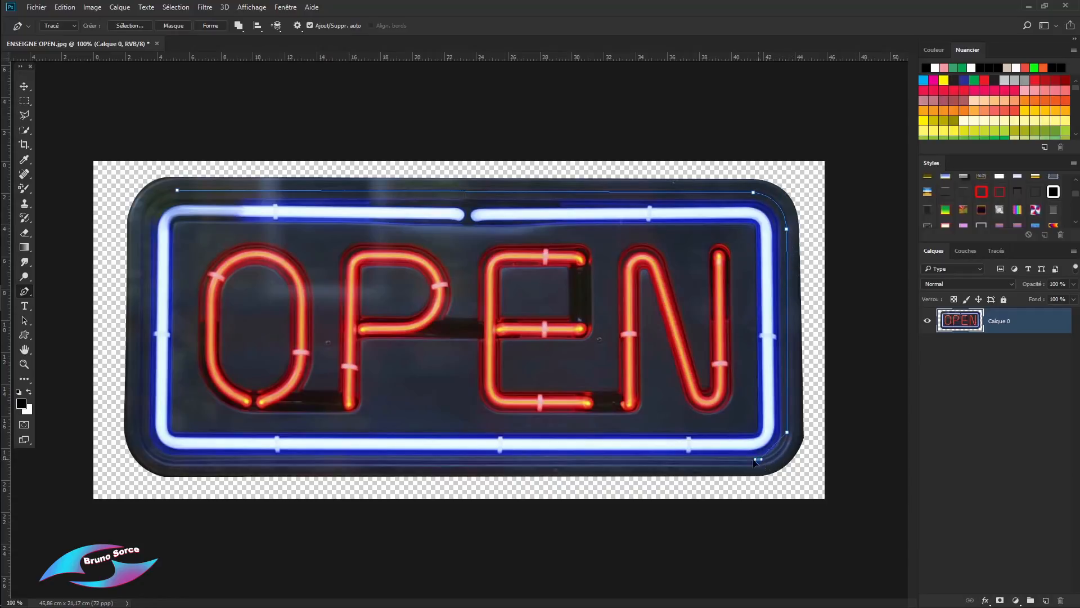
{"action": "left_click", "coordinate": [168, 460]}
{"action": "left_click_drag", "start_coordinate": [140, 418], "coordinate": [141, 379]}
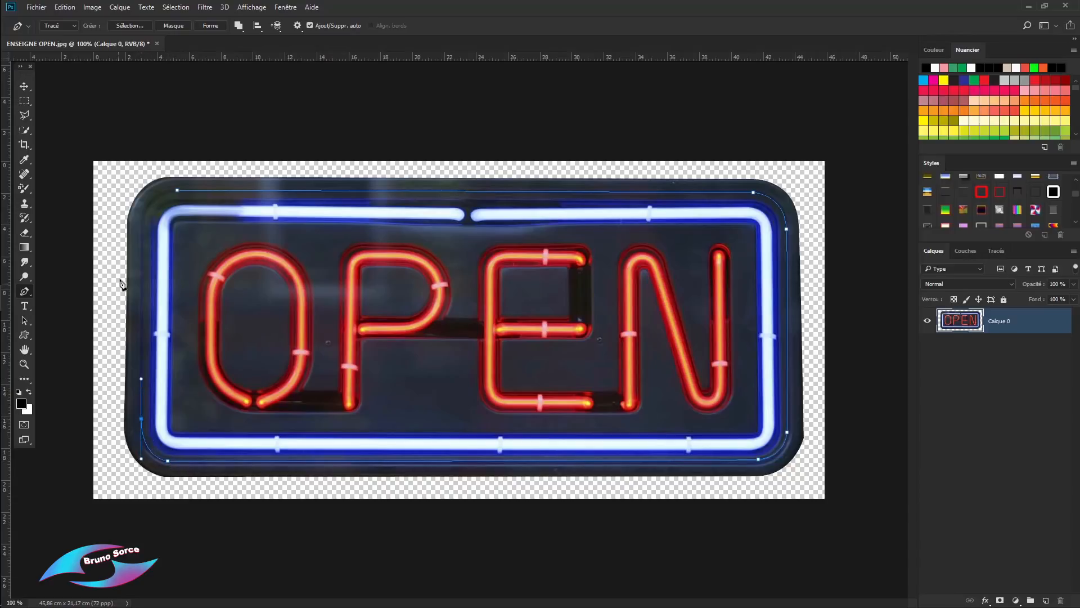
{"action": "left_click", "coordinate": [143, 224]}
{"action": "left_click_drag", "start_coordinate": [178, 190], "coordinate": [203, 191]}
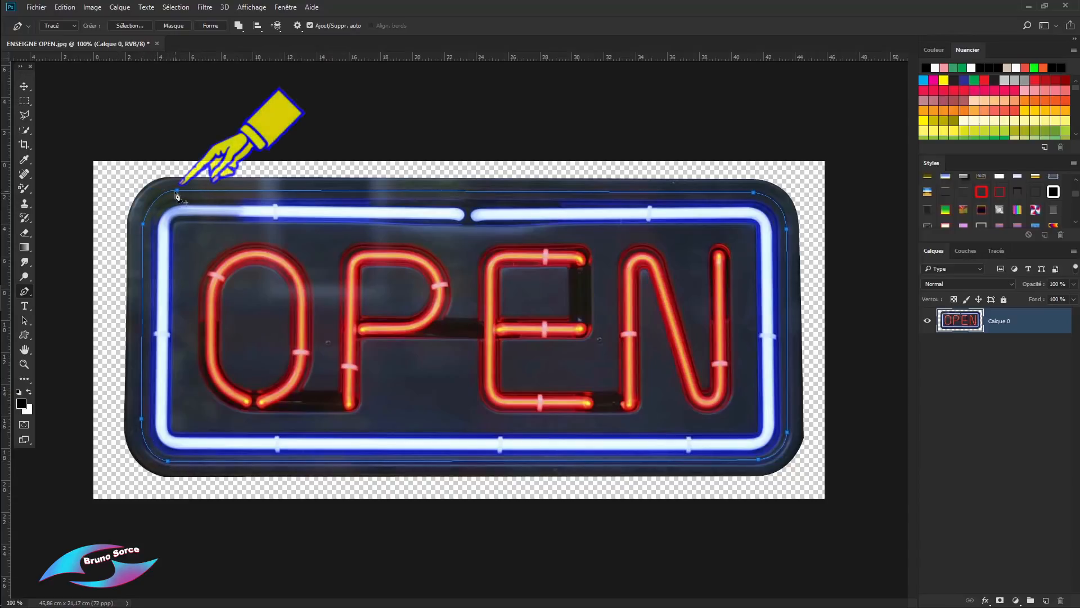
Make a new anti-aliased selection with a 0-pixel feather from the path inside the dark border
{"action": "right_click", "coordinate": [258, 229]}
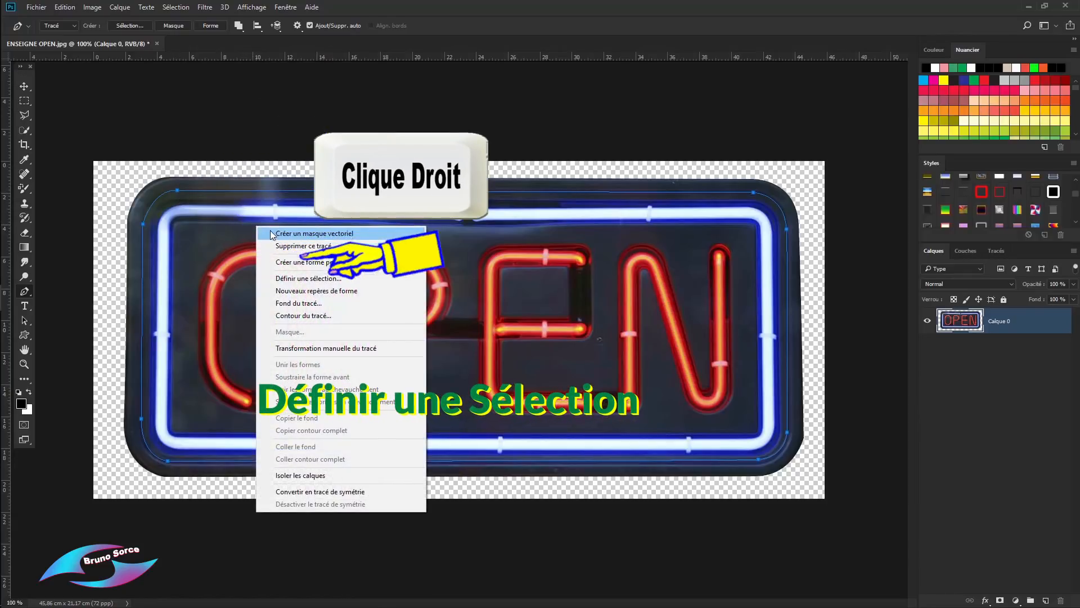
{"action": "left_click", "coordinate": [302, 279]}
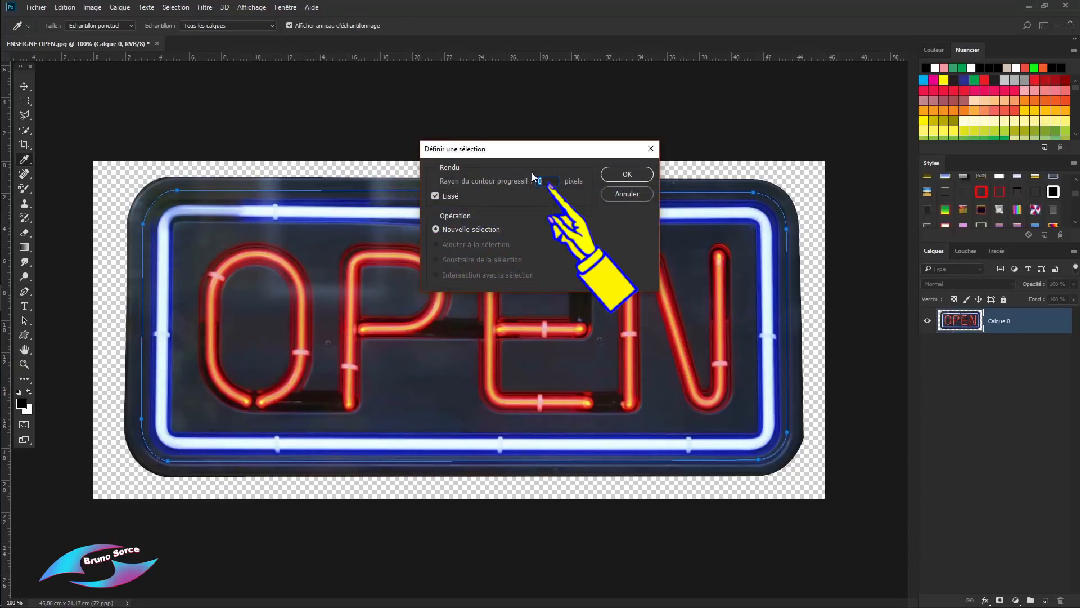
{"action": "left_click", "coordinate": [635, 174]}
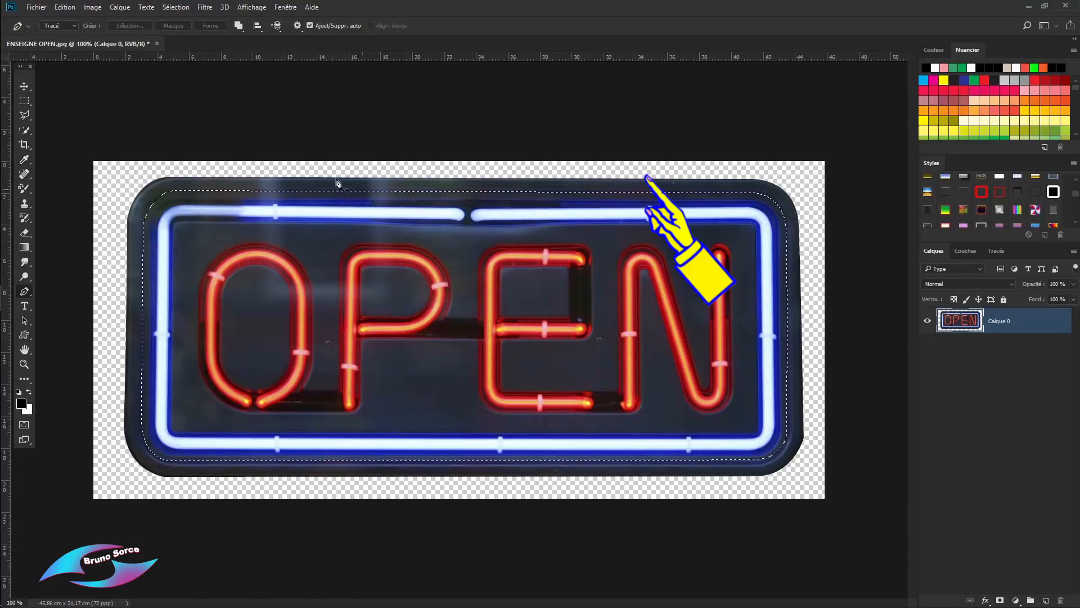
Invert the selection to copy the sign's dark outer border to its own layer, keeping Calque 0 shown
{"action": "left_click", "coordinate": [175, 8]}
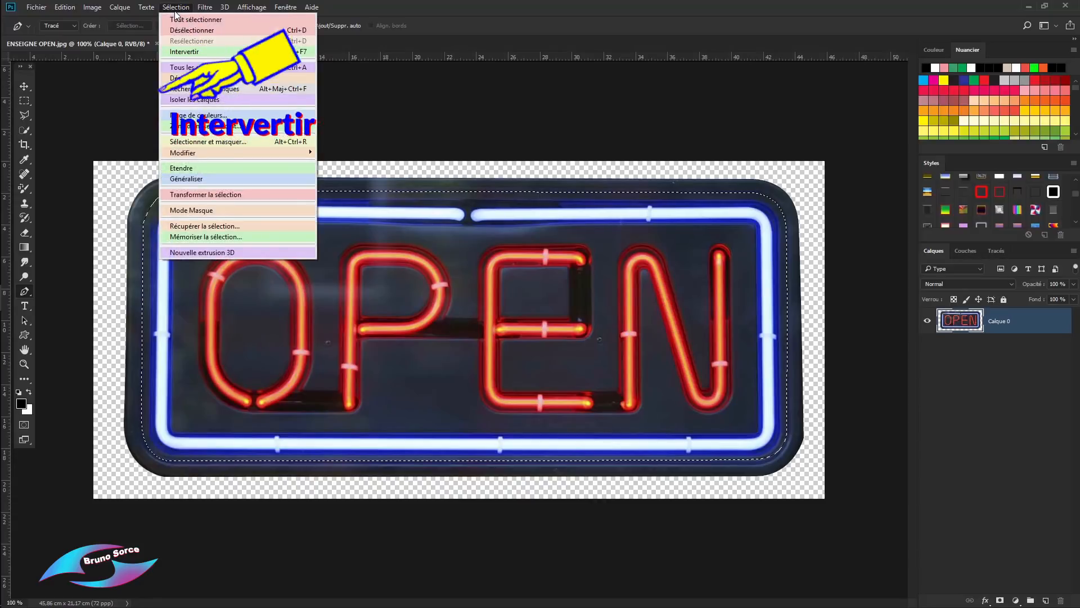
{"action": "left_click", "coordinate": [183, 52]}
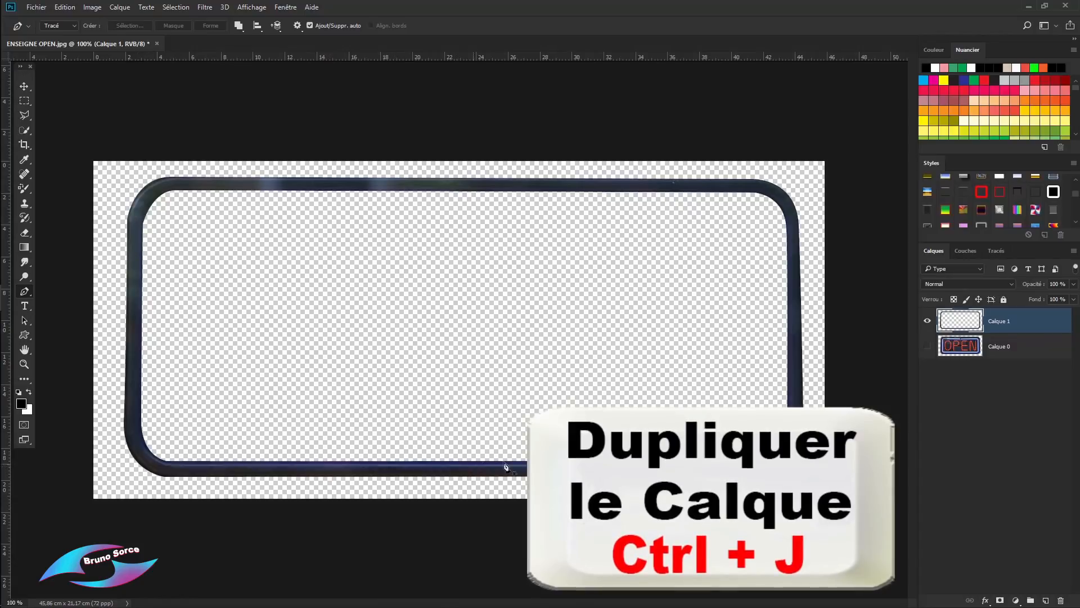
{"action": "left_click", "coordinate": [928, 346]}
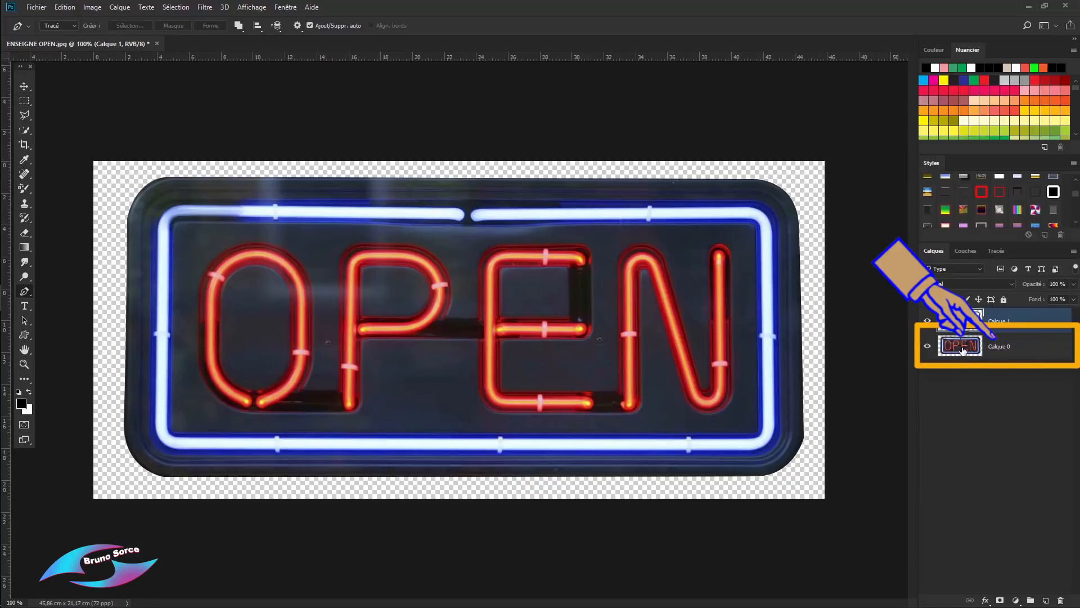
On Calque 0, trace a closed Pen path around the blue-white rectangular neon tube, following both its outer and inner edges up to the gap
{"action": "left_click", "coordinate": [1027, 353]}
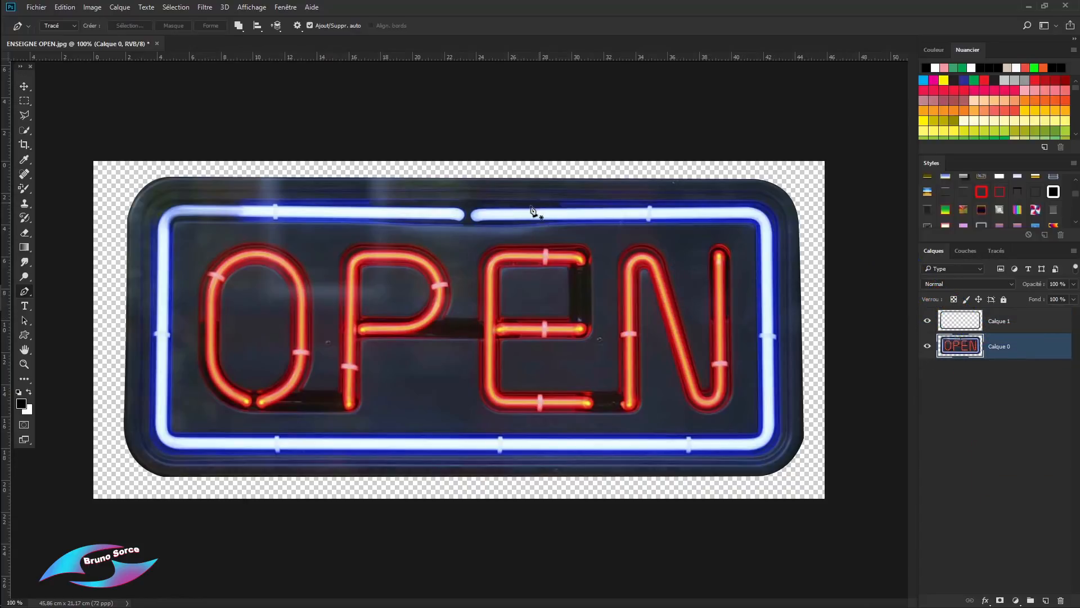
{"action": "left_click", "coordinate": [482, 220]}
{"action": "left_click_drag", "start_coordinate": [479, 209], "coordinate": [497, 206]}
{"action": "left_click", "coordinate": [744, 212]}
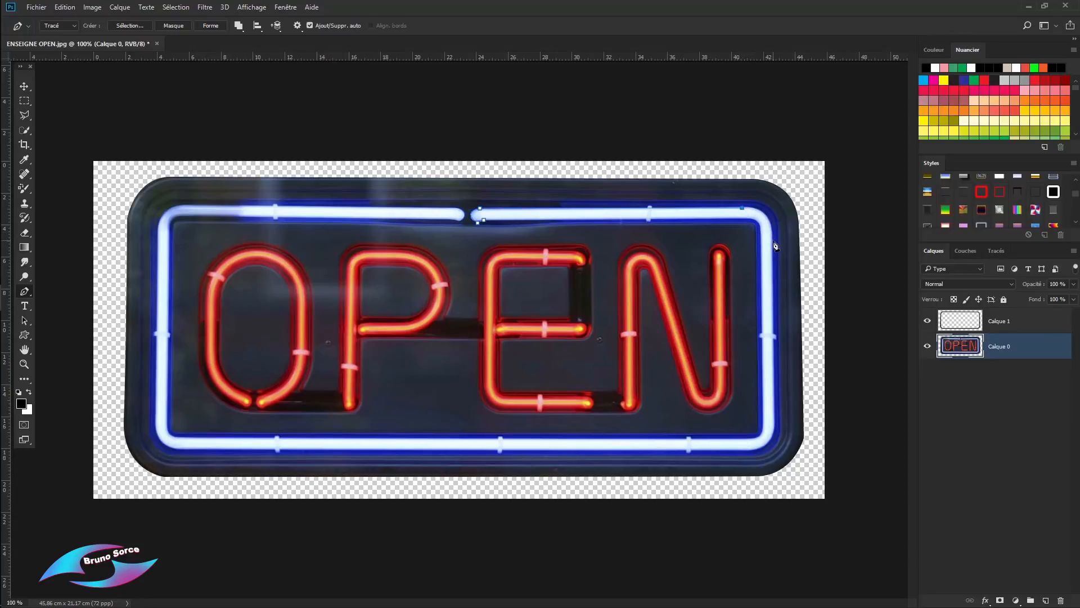
{"action": "left_click_drag", "start_coordinate": [772, 234], "coordinate": [774, 265]}
{"action": "left_click_drag", "start_coordinate": [775, 422], "coordinate": [738, 450]}
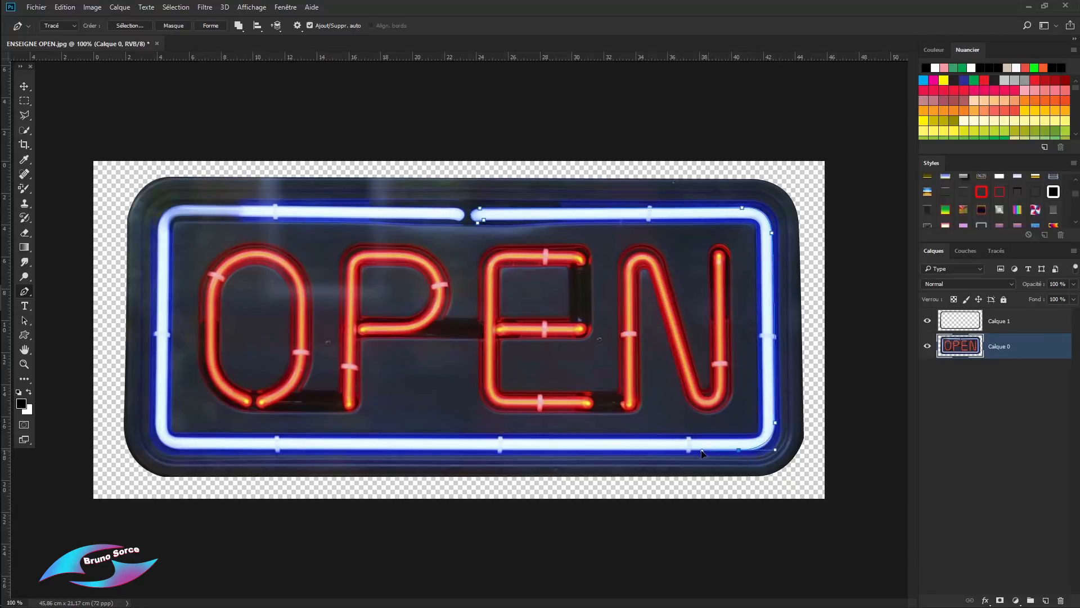
{"action": "left_click", "coordinate": [176, 449]}
{"action": "left_click_drag", "start_coordinate": [154, 451], "coordinate": [160, 394]}
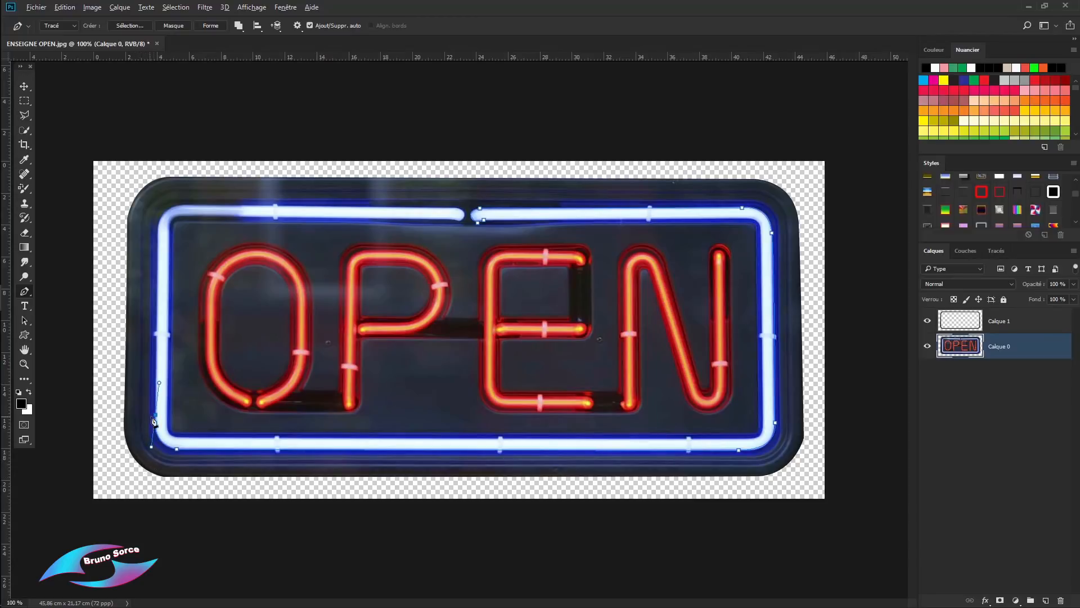
{"action": "left_click", "coordinate": [157, 229]}
{"action": "left_click_drag", "start_coordinate": [193, 205], "coordinate": [228, 206]}
{"action": "left_click_drag", "start_coordinate": [459, 212], "coordinate": [458, 221]}
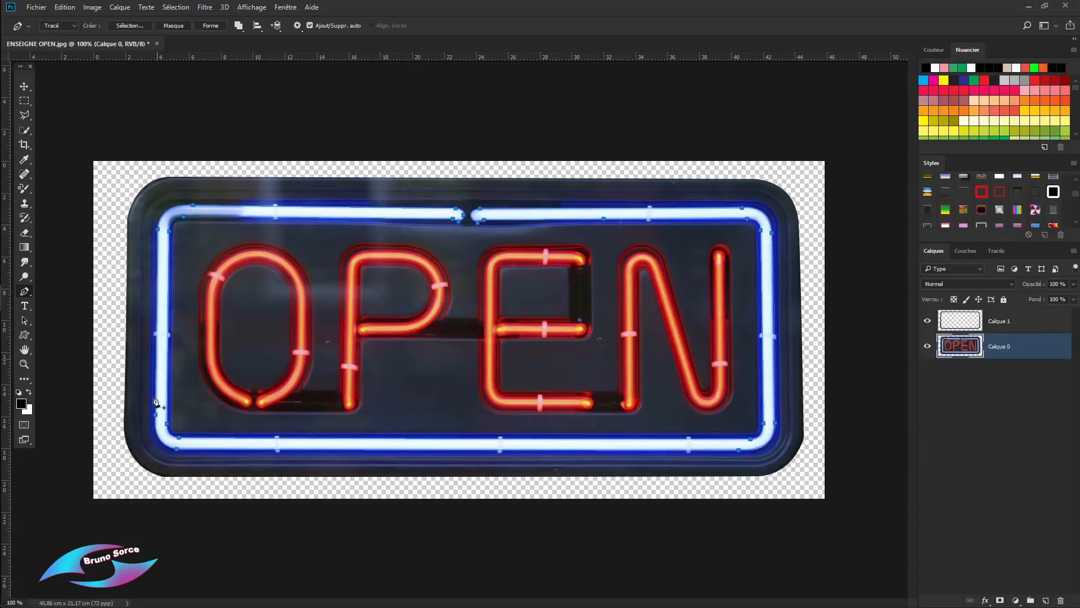
Convert the neon tube path into a new anti-aliased selection with a feather radius of 0 pixels
{"action": "right_click", "coordinate": [485, 256]}
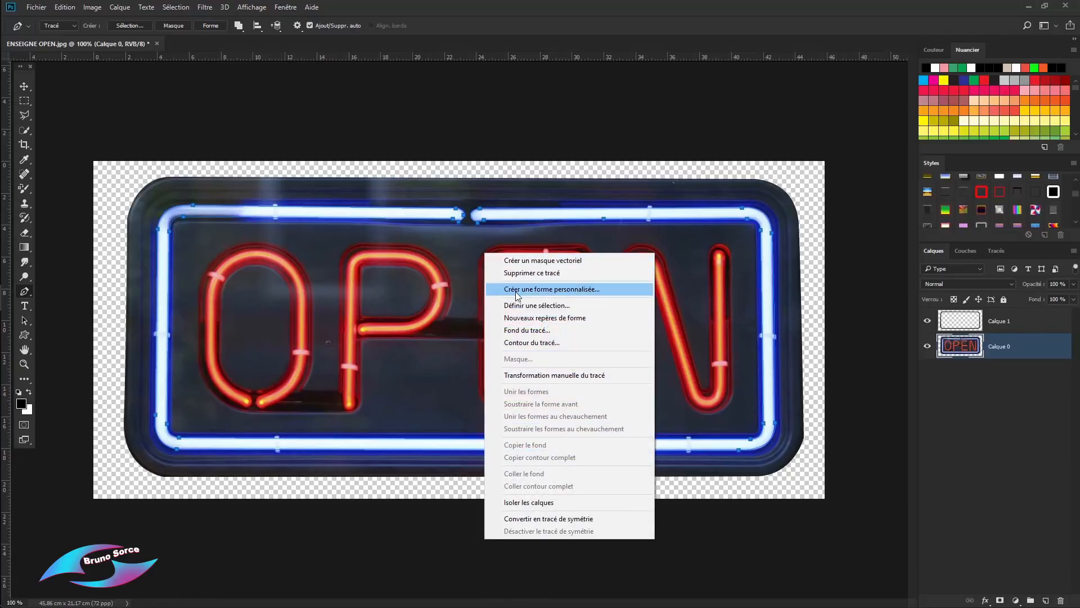
{"action": "left_click", "coordinate": [516, 305]}
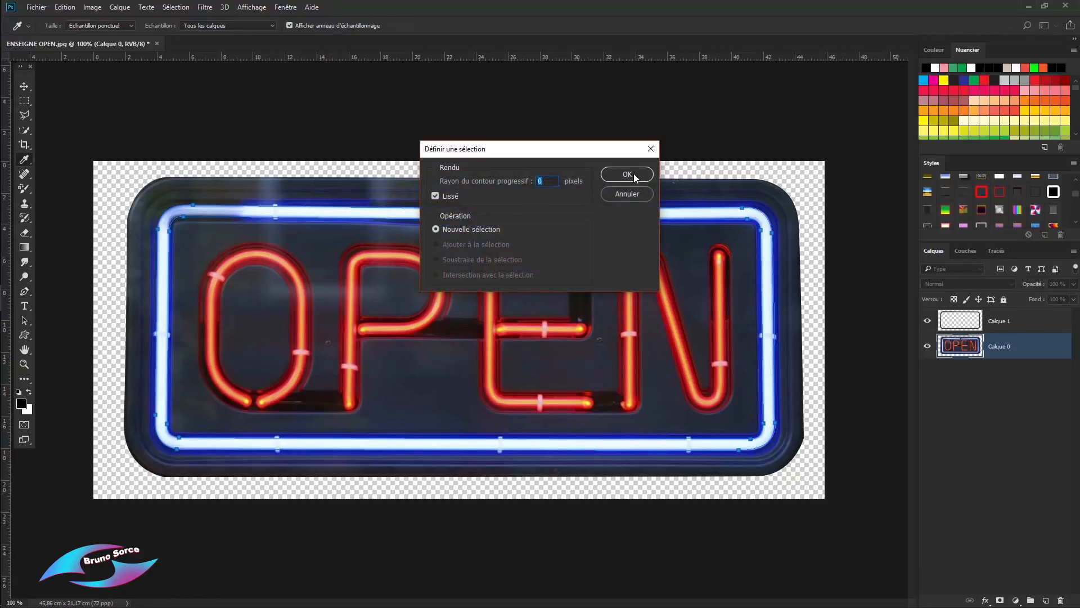
{"action": "left_click", "coordinate": [633, 174]}
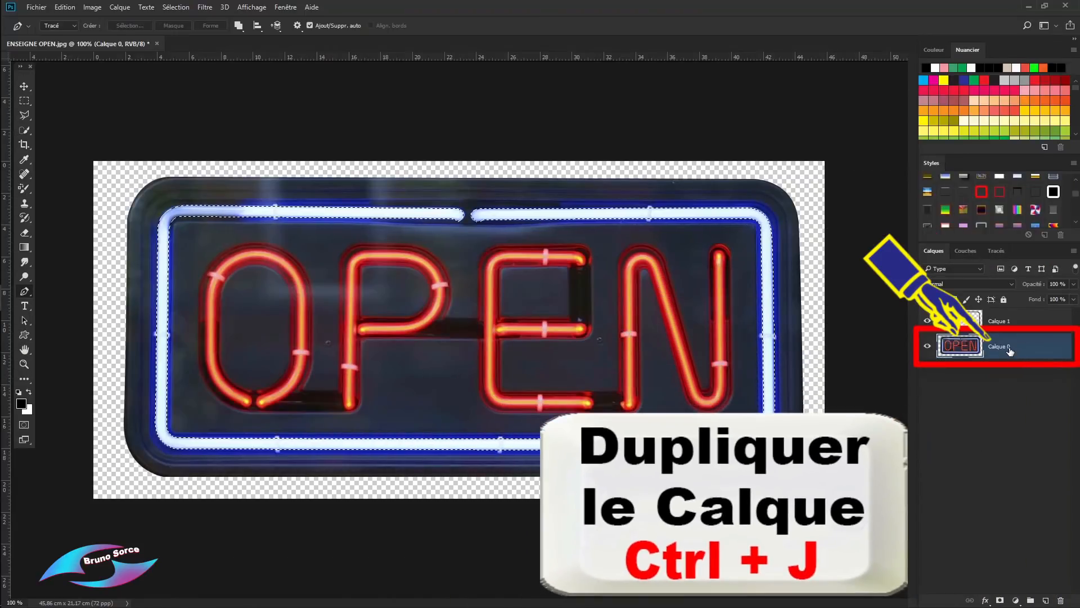
Copy the selected rectangular neon tube from Calque 0 to a new layer and hide Calque 0
{"action": "key", "text": "ctrl+j"}
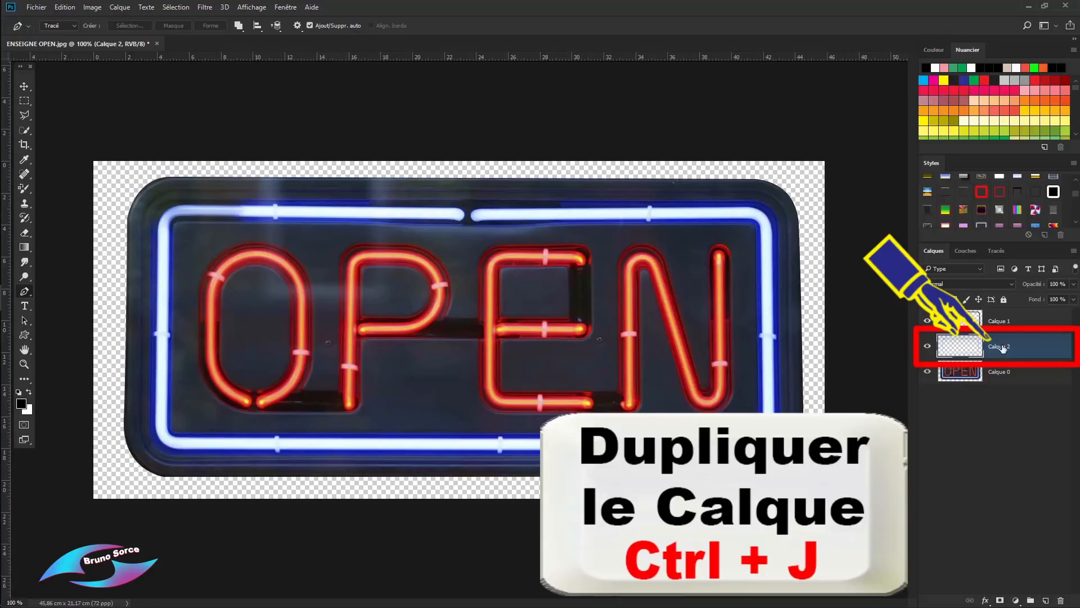
{"action": "left_click", "coordinate": [927, 372]}
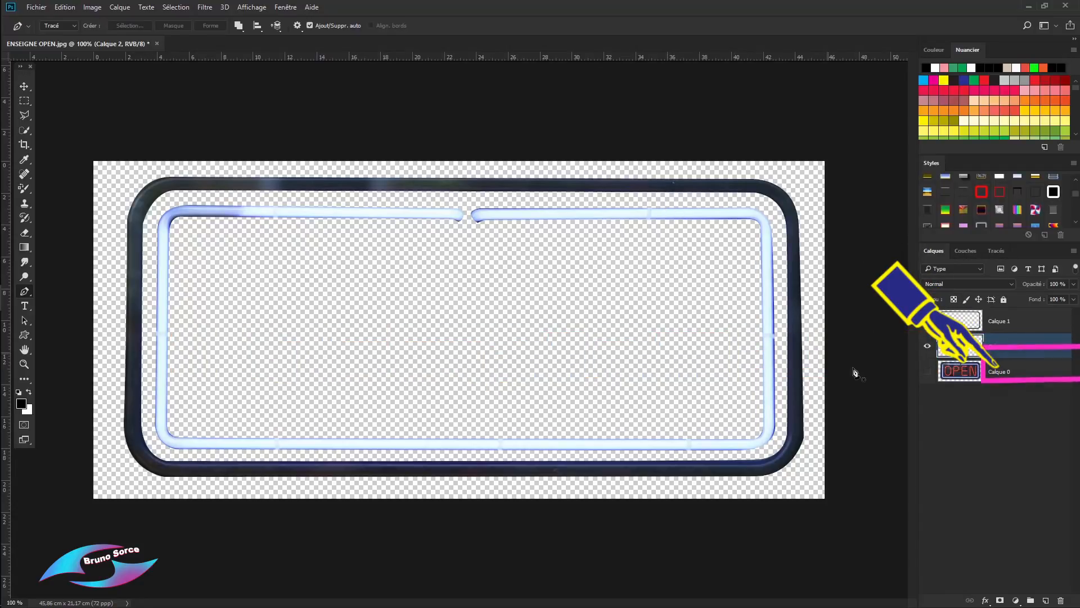
Show and select Calque 0, and trace a closed Pen path along the inner edge of the letter O
{"action": "left_click", "coordinate": [928, 372]}
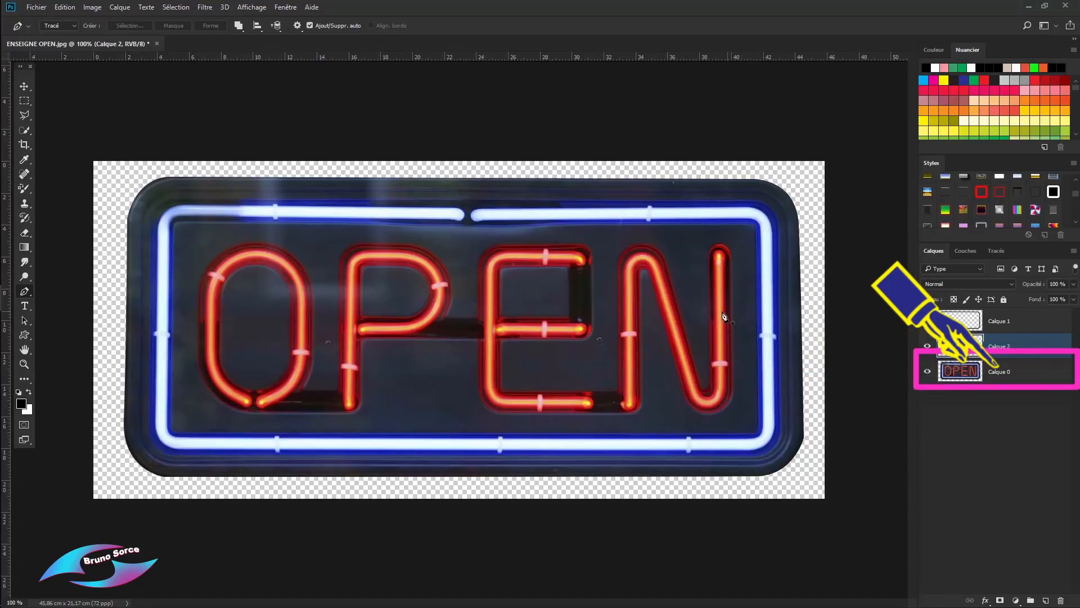
{"action": "left_click", "coordinate": [1023, 370]}
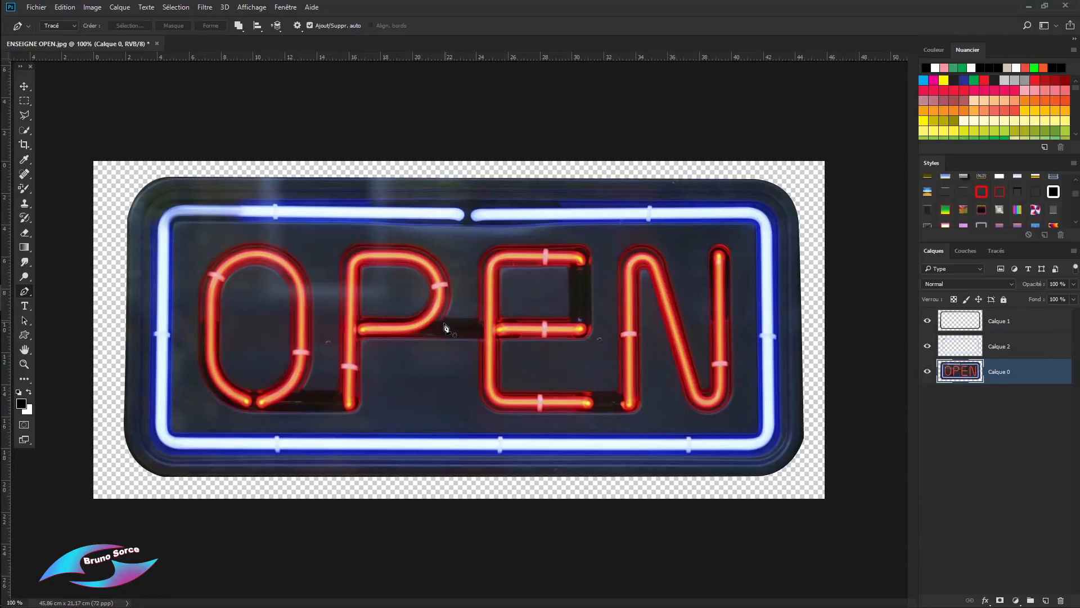
{"action": "left_click", "coordinate": [220, 338]}
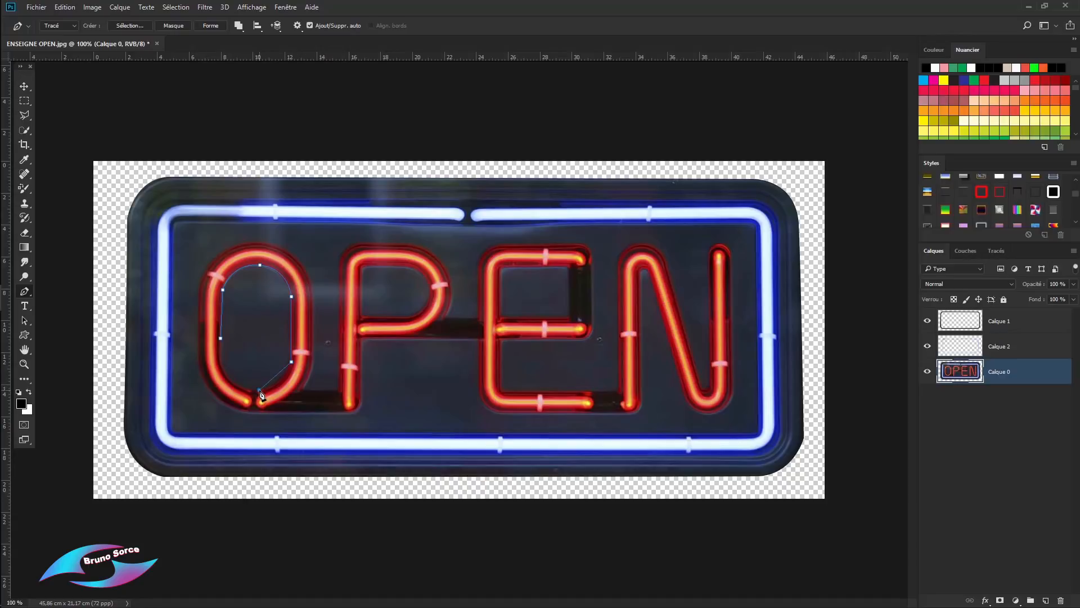
{"action": "left_click_drag", "start_coordinate": [259, 391], "coordinate": [238, 392]}
{"action": "left_click", "coordinate": [219, 351]}
{"action": "left_click", "coordinate": [221, 340]}
Convert the path inside the O into a new anti-aliased selection with 0 pixels feather, erase its contents from Calque 0 and deselect
{"action": "right_click", "coordinate": [260, 322]}
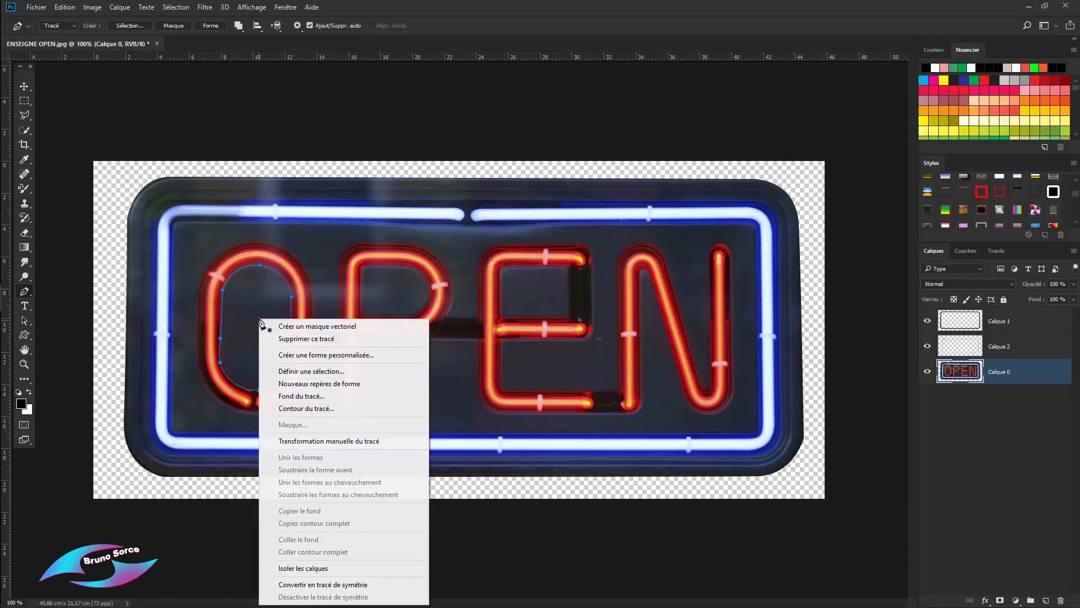
{"action": "left_click", "coordinate": [295, 371]}
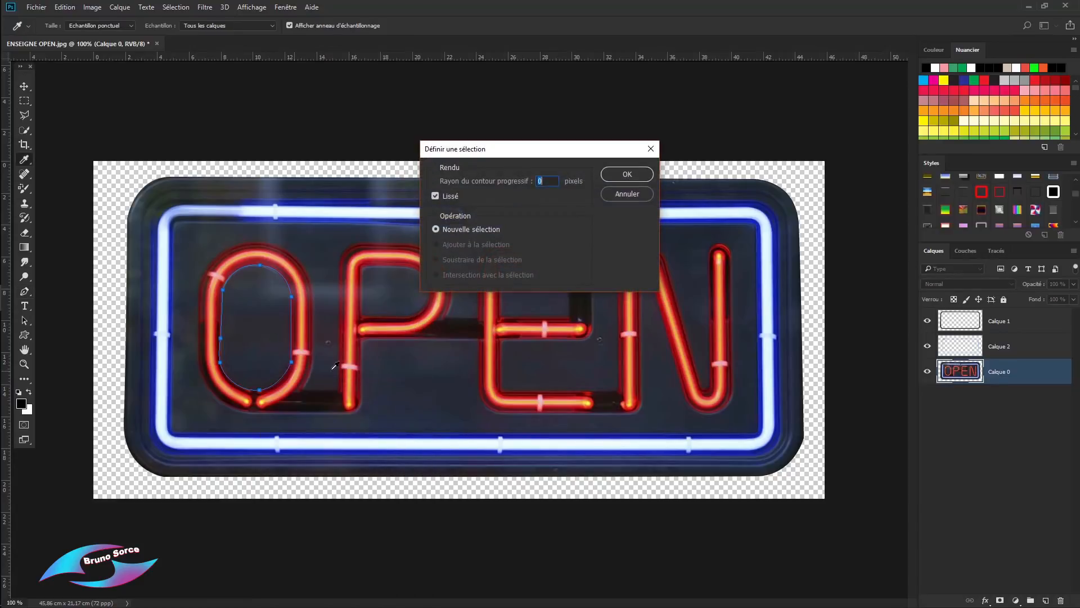
{"action": "left_click", "coordinate": [627, 174]}
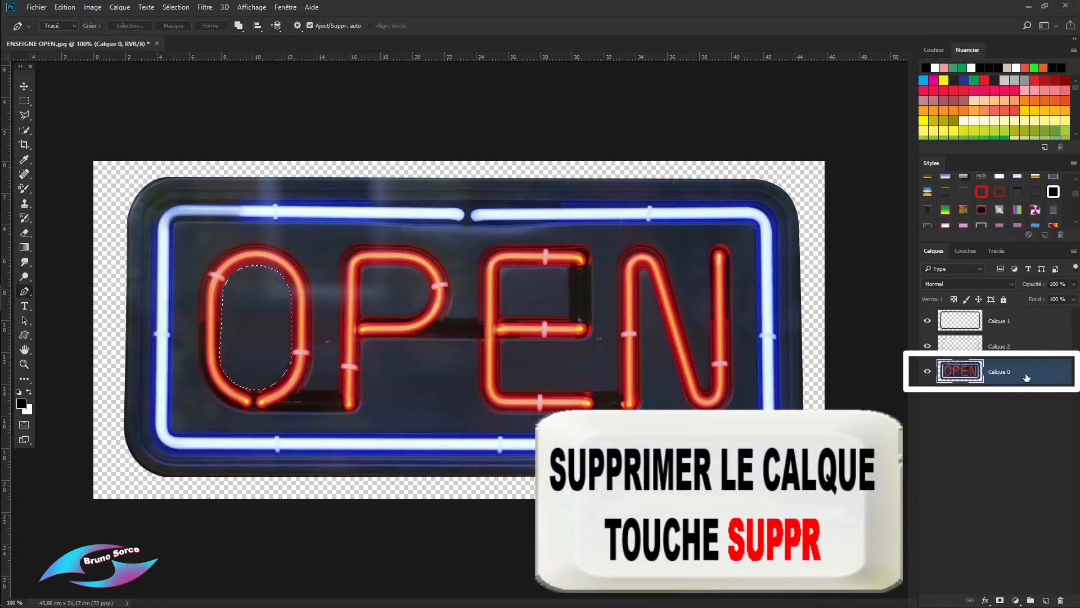
{"action": "key", "text": "Delete"}
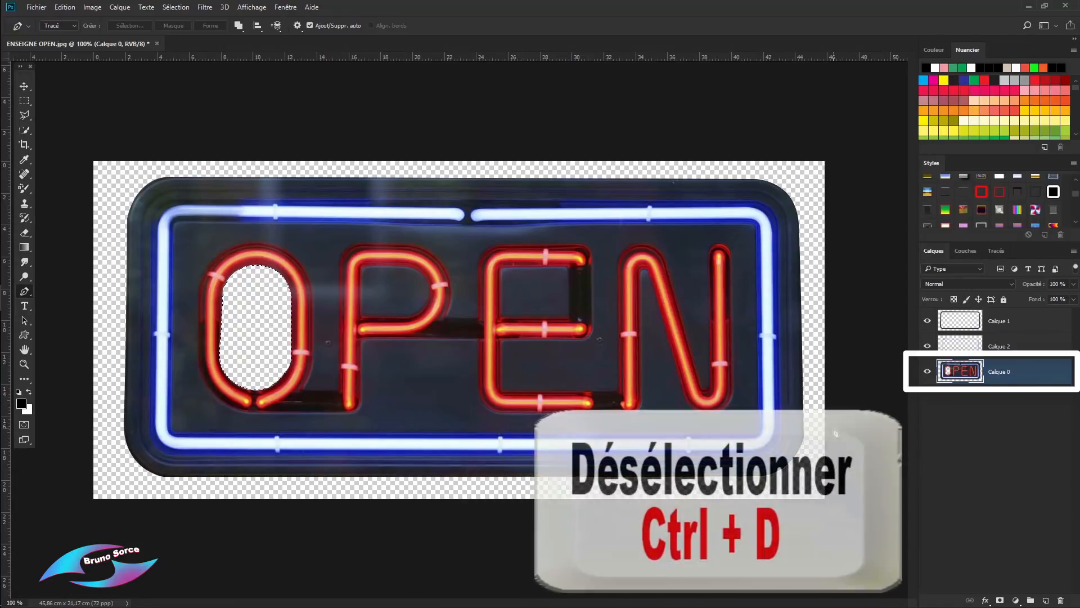
{"action": "key", "text": "ctrl+d"}
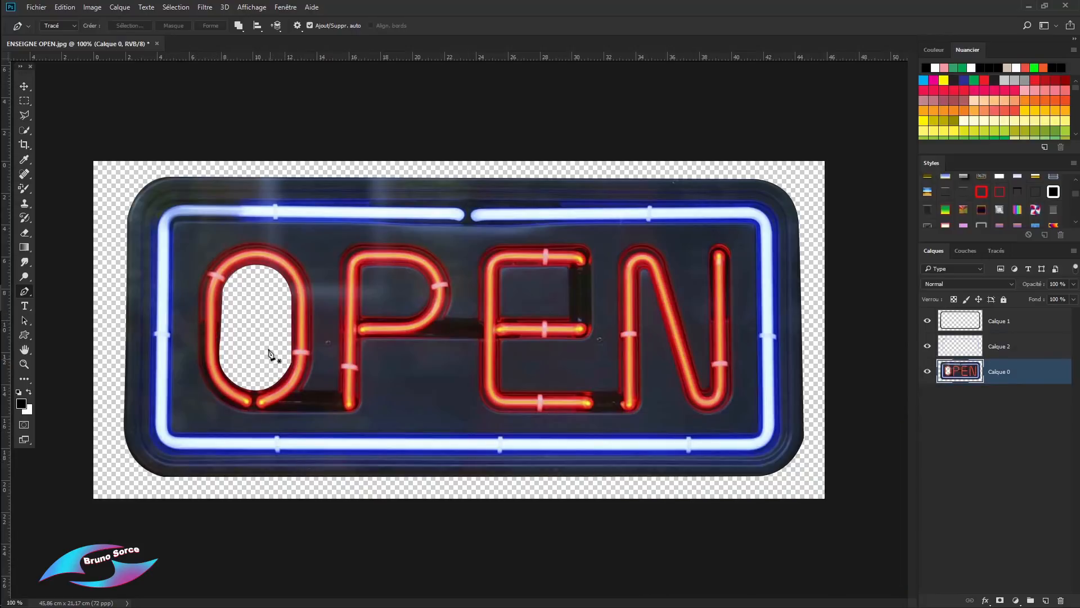
Trace a closed Pen path around the outer edge of the letter O's red tube
{"action": "left_click", "coordinate": [198, 288]}
{"action": "left_click_drag", "start_coordinate": [258, 244], "coordinate": [299, 246]}
{"action": "left_click_drag", "start_coordinate": [313, 295], "coordinate": [315, 303]}
{"action": "left_click", "coordinate": [310, 379]}
{"action": "left_click_drag", "start_coordinate": [262, 411], "coordinate": [236, 411]}
{"action": "left_click_drag", "start_coordinate": [200, 367], "coordinate": [200, 344]}
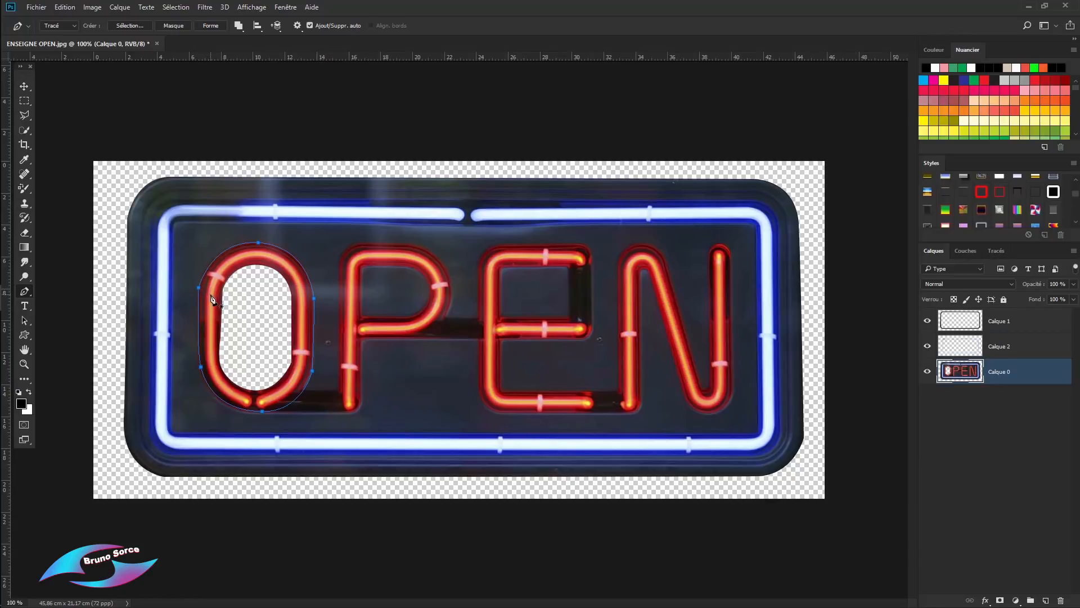
Turn the O outline into a new selection, copy the letter from Calque 0 to its own layer and hide Calque 0
{"action": "right_click", "coordinate": [211, 297]}
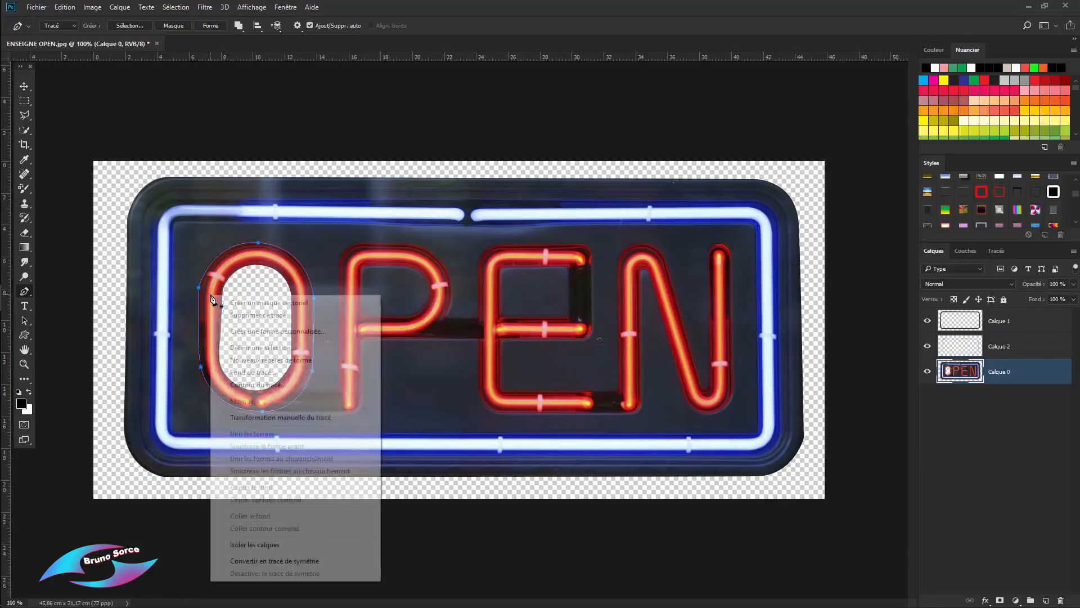
{"action": "left_click", "coordinate": [259, 348]}
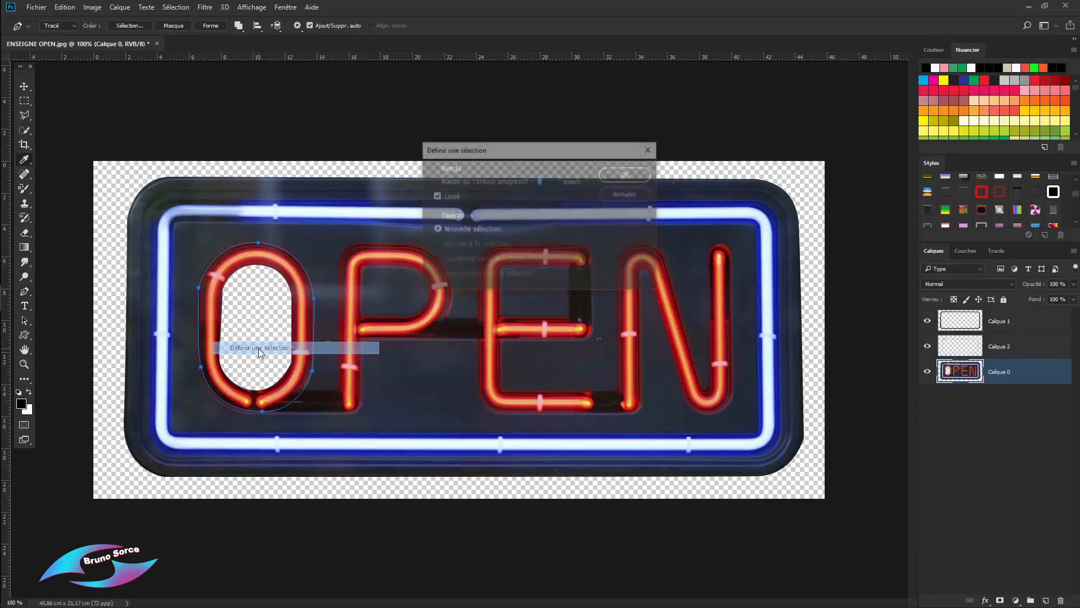
{"action": "left_click", "coordinate": [639, 177]}
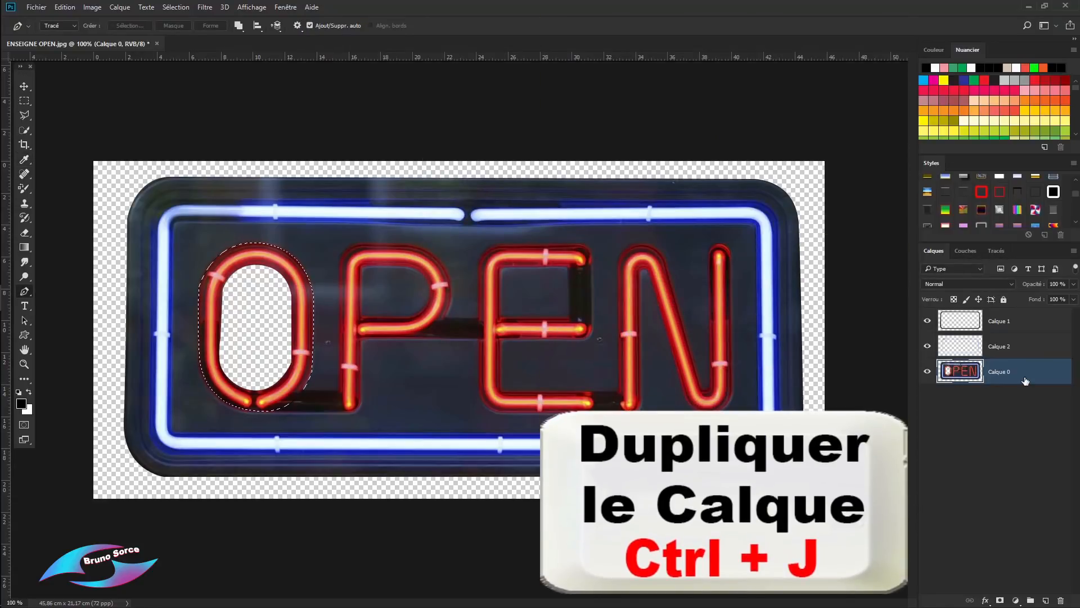
{"action": "key", "text": "ctrl+j"}
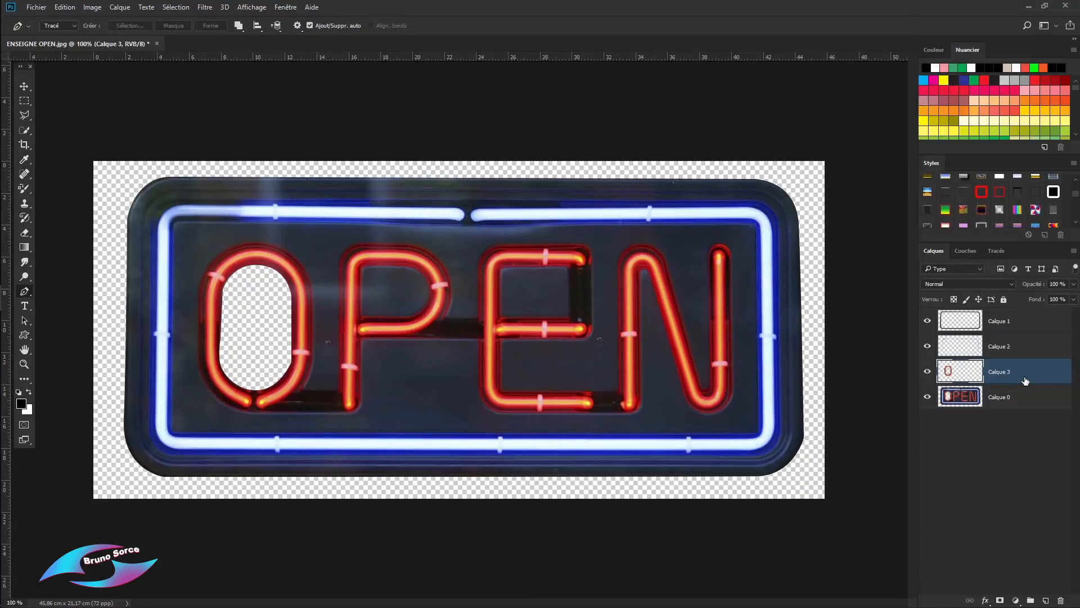
{"action": "left_click", "coordinate": [927, 398]}
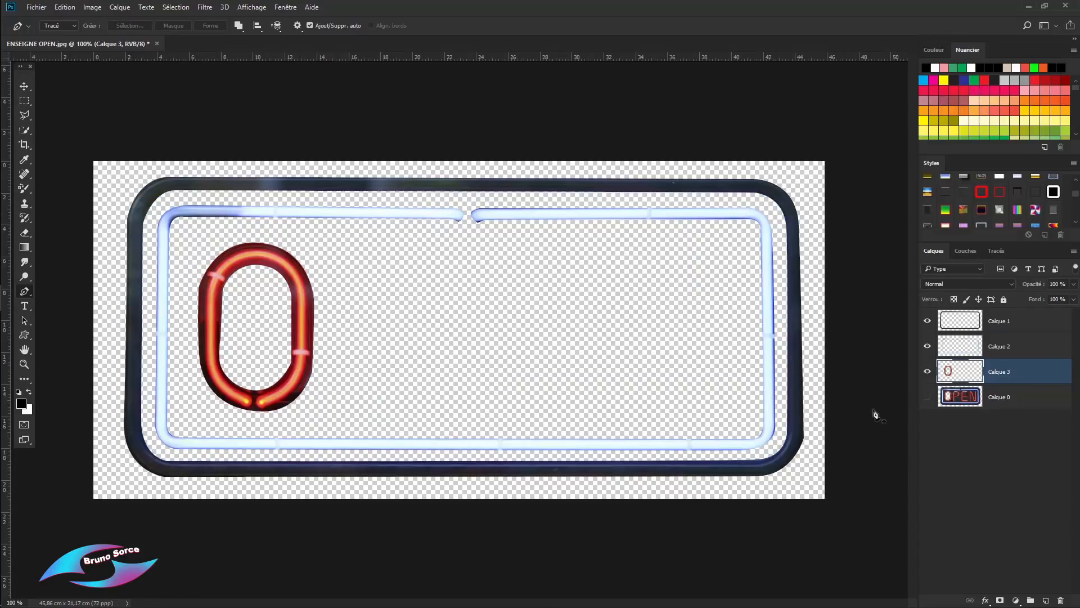
Show and select Calque 0 again, and trace a closed Pen path along the inner opening of the letter P
{"action": "left_click", "coordinate": [927, 397]}
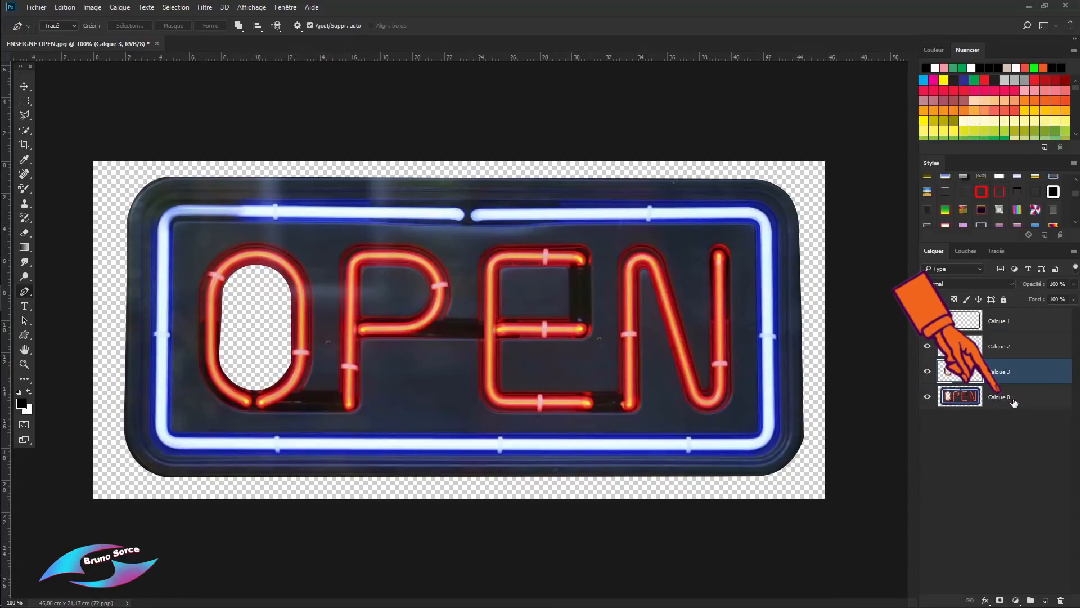
{"action": "left_click", "coordinate": [1014, 401]}
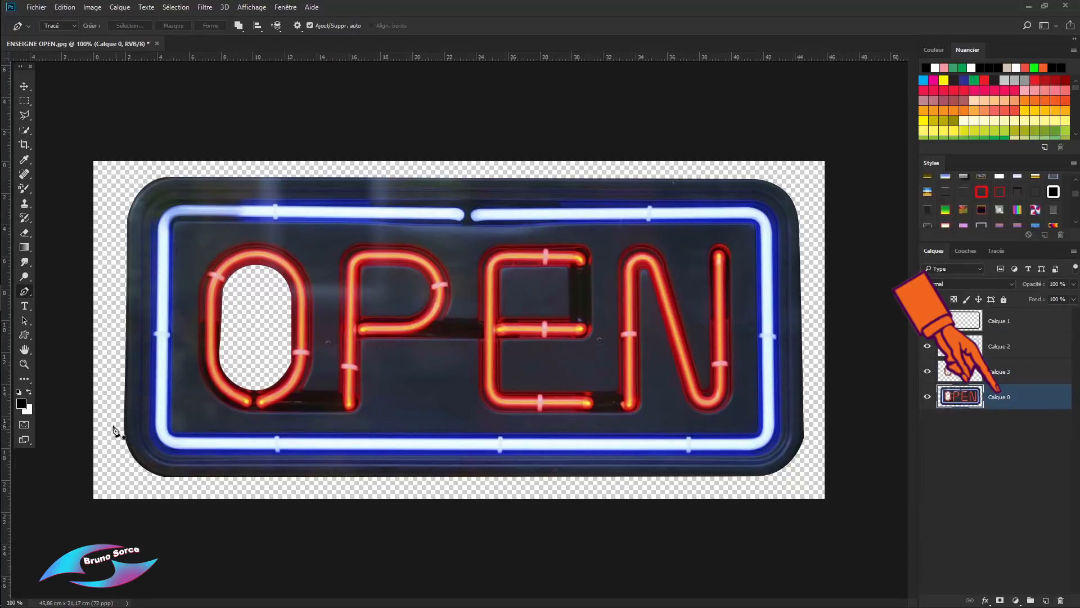
{"action": "left_click", "coordinate": [363, 267]}
{"action": "left_click", "coordinate": [412, 267]}
{"action": "left_click_drag", "start_coordinate": [433, 301], "coordinate": [431, 318]}
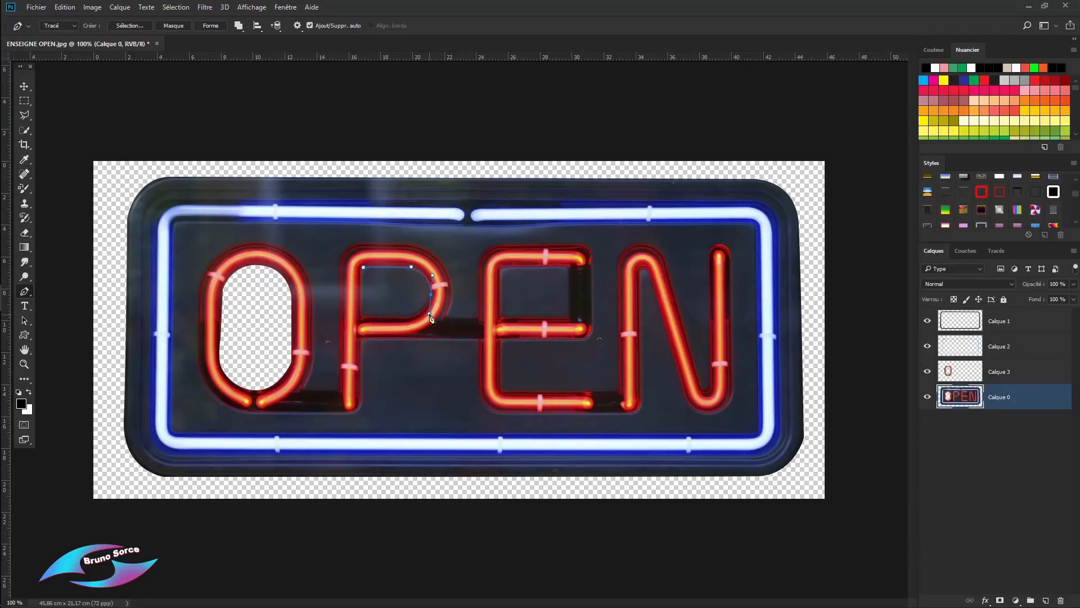
{"action": "left_click", "coordinate": [405, 317]}
{"action": "left_click", "coordinate": [360, 317]}
Convert the path inside the P into a new anti-aliased selection with 0 pixels feather, erase its contents from Calque 0 and deselect
{"action": "right_click", "coordinate": [397, 292]}
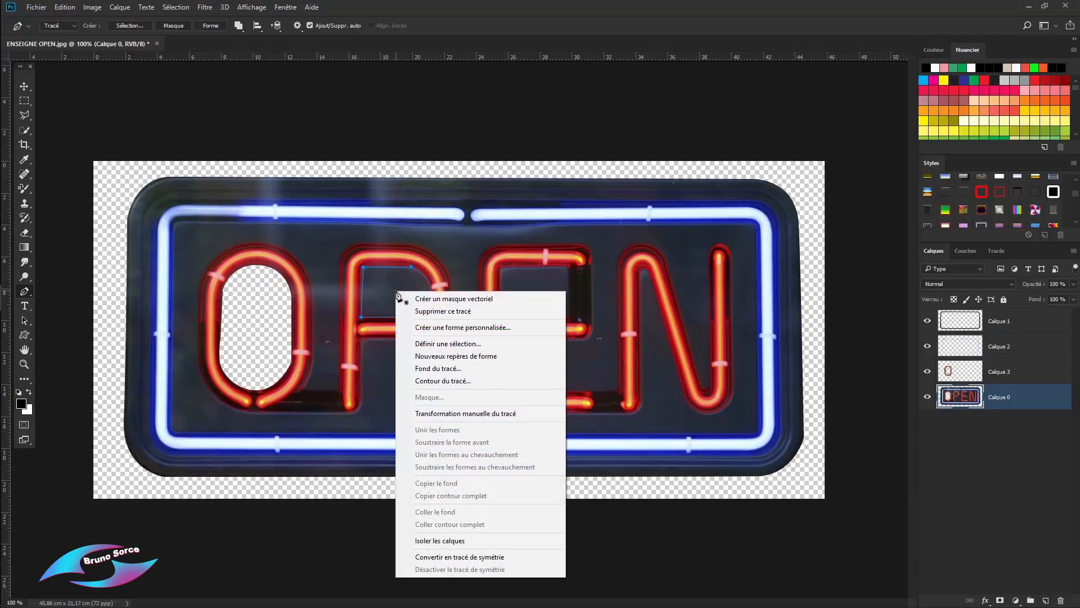
{"action": "left_click", "coordinate": [430, 344]}
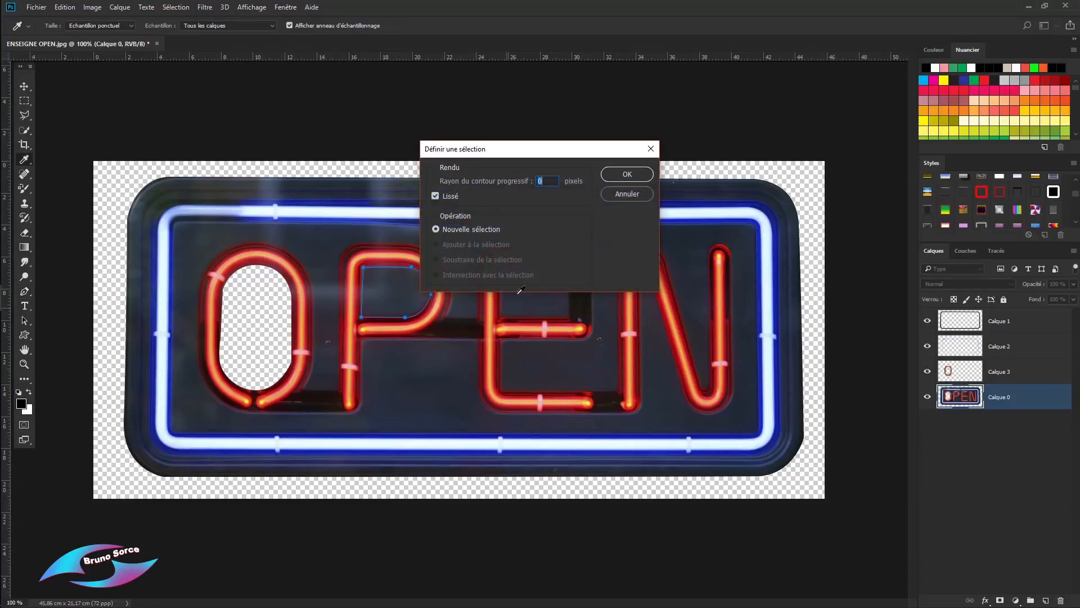
{"action": "left_click", "coordinate": [622, 175]}
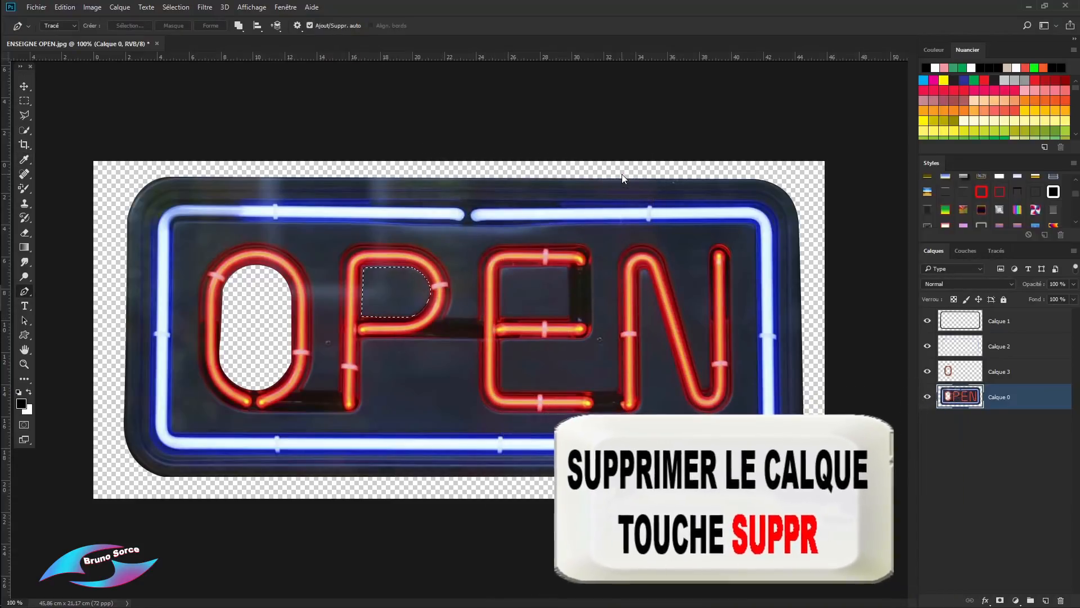
{"action": "key", "text": "Delete"}
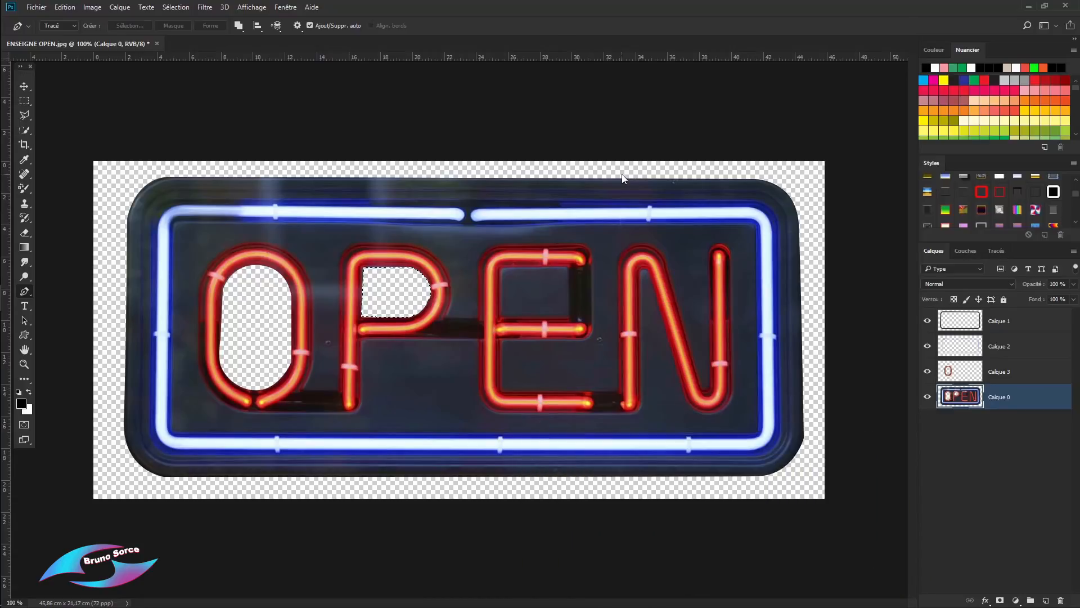
{"action": "key", "text": "ctrl+d"}
Trace a closed Pen path around the outer edge of the letter P, including its rounded bowl and vertical stem
{"action": "left_click", "coordinate": [338, 279]}
{"action": "left_click", "coordinate": [340, 259]}
{"action": "left_click_drag", "start_coordinate": [374, 249], "coordinate": [400, 249]}
{"action": "scroll", "coordinate": [401, 284], "scroll_direction": "up", "scroll_amount": 2}
{"action": "left_click", "coordinate": [408, 219]}
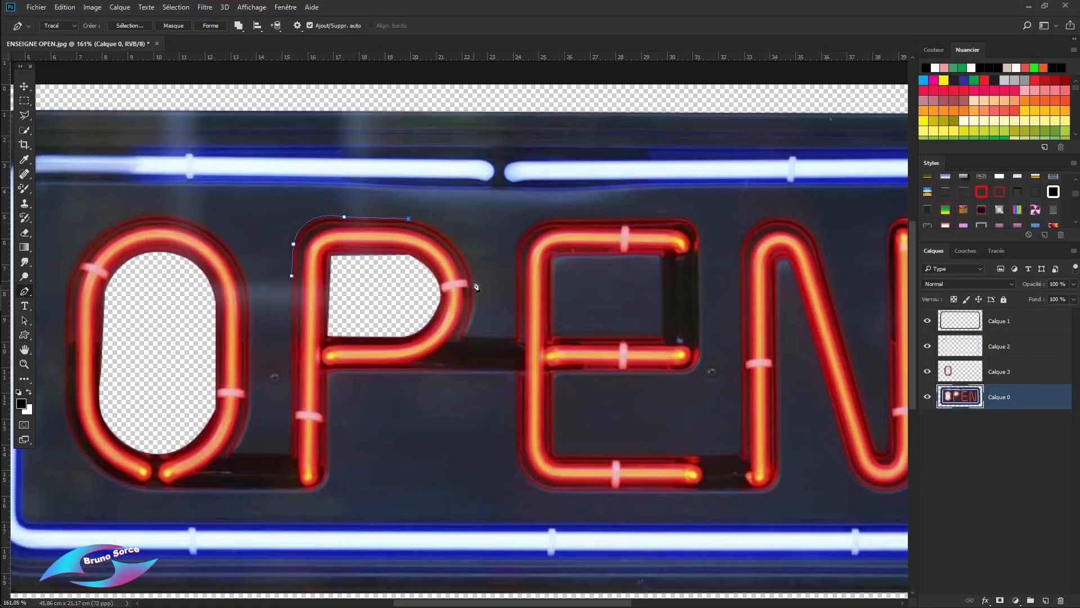
{"action": "left_click", "coordinate": [473, 281]}
{"action": "left_click_drag", "start_coordinate": [429, 368], "coordinate": [379, 378]}
{"action": "left_click", "coordinate": [329, 368]}
{"action": "left_click", "coordinate": [328, 468]}
{"action": "left_click", "coordinate": [310, 489]}
{"action": "left_click", "coordinate": [291, 459]}
{"action": "left_click", "coordinate": [291, 276]}
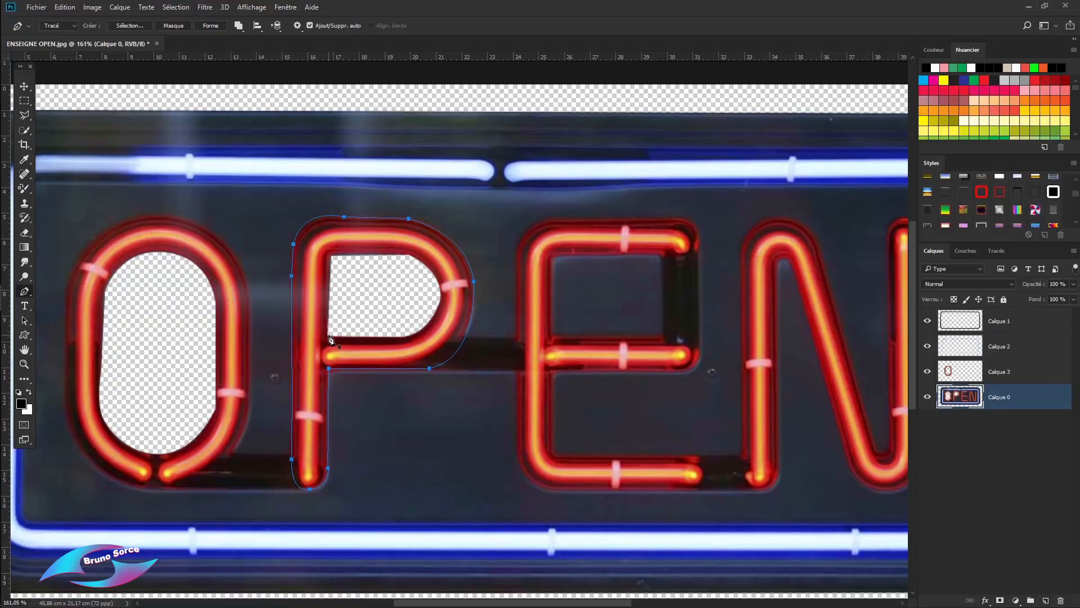
Convert the P outline into a new selection and copy the letter from Calque 0 to its own layer
{"action": "right_click", "coordinate": [317, 299]}
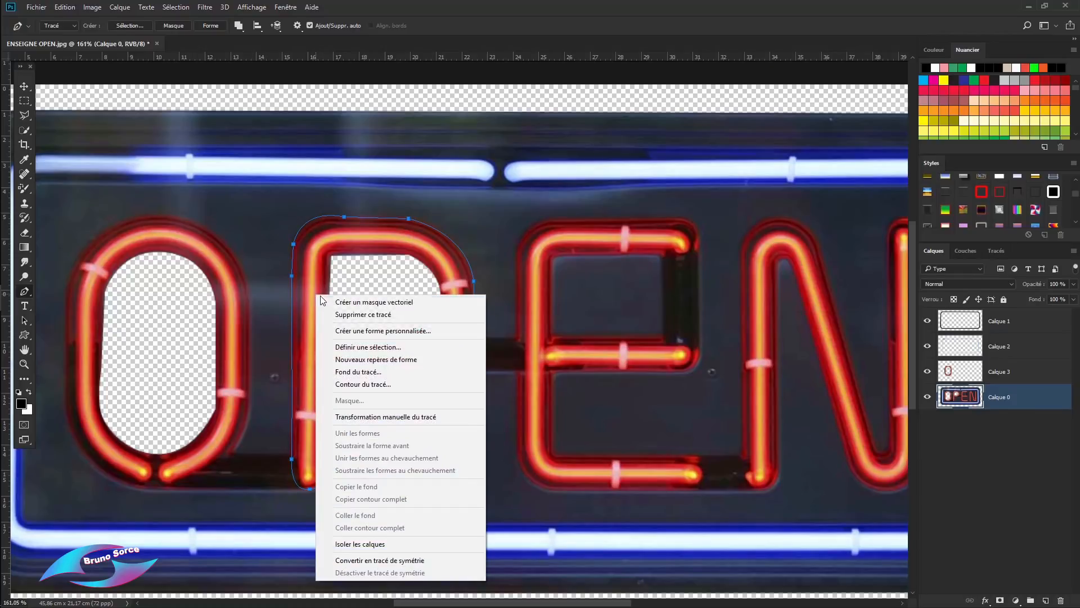
{"action": "left_click", "coordinate": [358, 347]}
{"action": "left_click", "coordinate": [630, 175]}
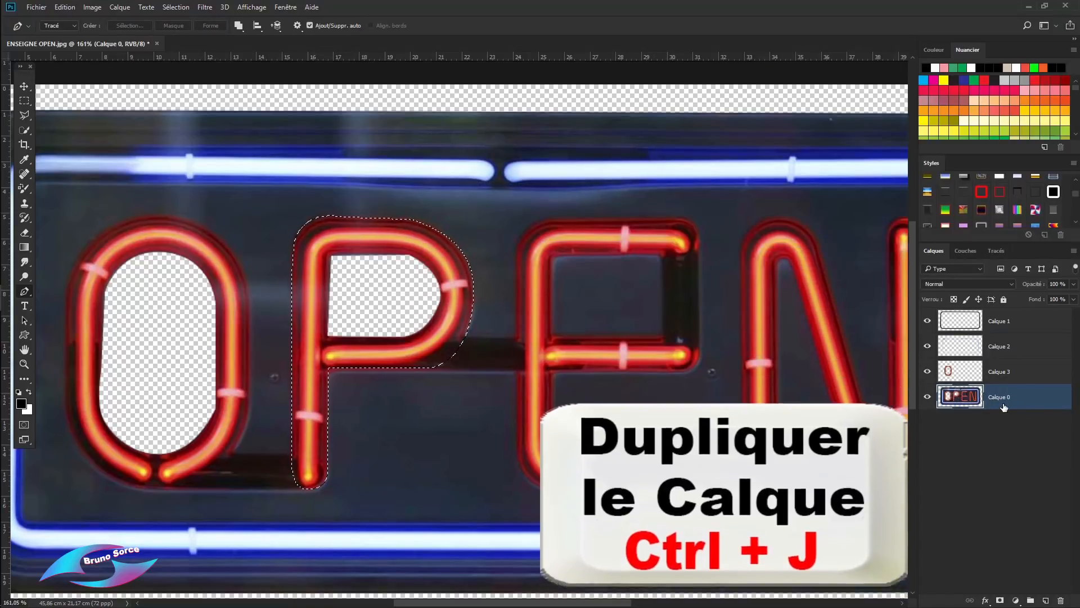
{"action": "key", "text": "ctrl+j"}
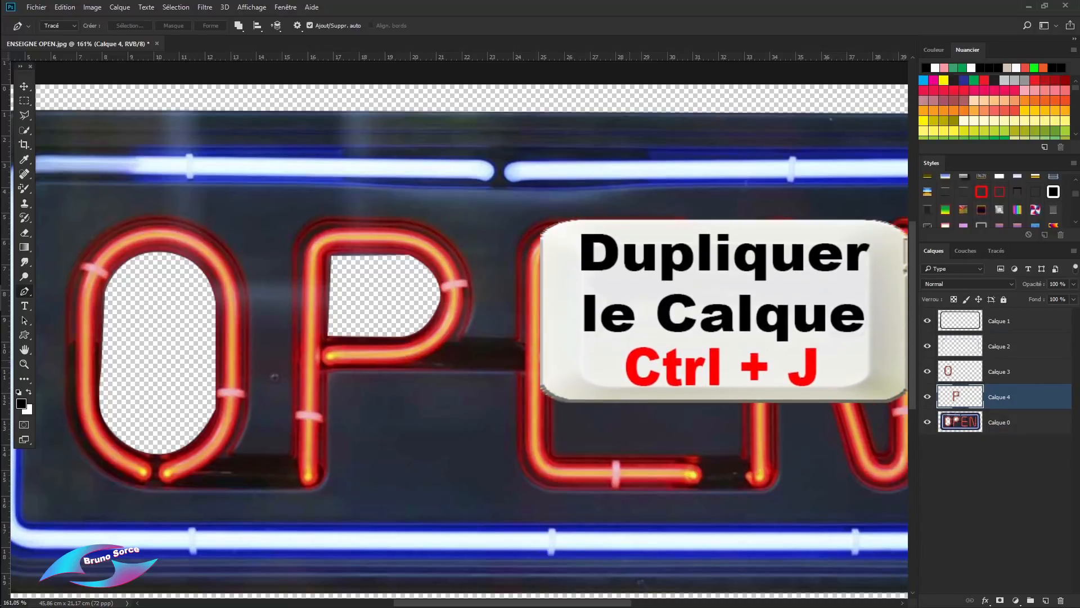
Trace a closed Pen path around the whole letter E, following its three arms and rounded corners
{"action": "left_click_drag", "start_coordinate": [730, 362], "coordinate": [596, 370]}
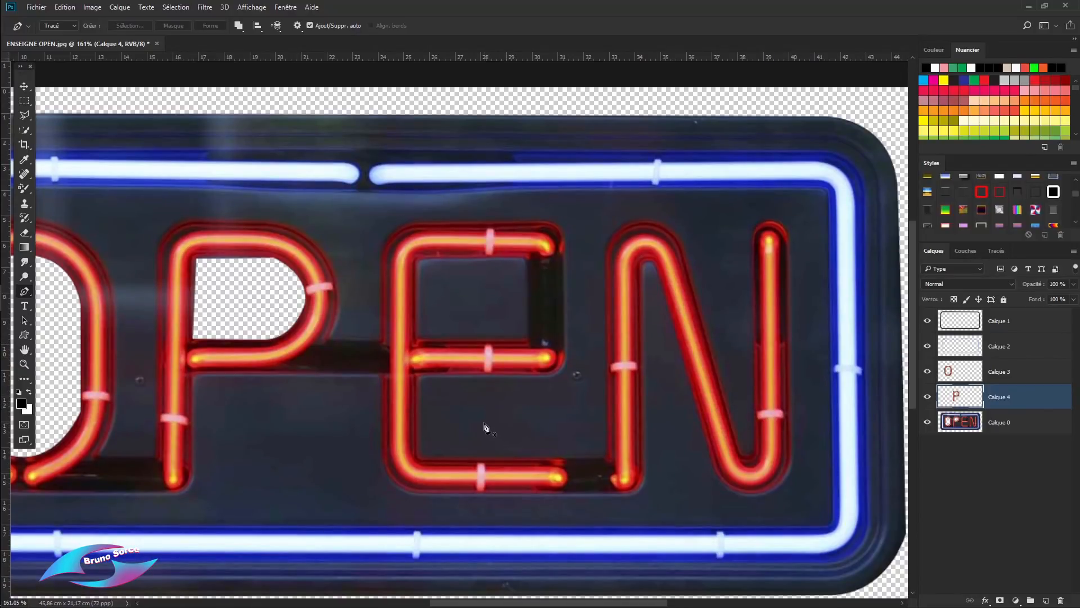
{"action": "left_click", "coordinate": [380, 340]}
{"action": "left_click", "coordinate": [381, 259]}
{"action": "left_click_drag", "start_coordinate": [422, 220], "coordinate": [465, 219]}
{"action": "left_click", "coordinate": [543, 221]}
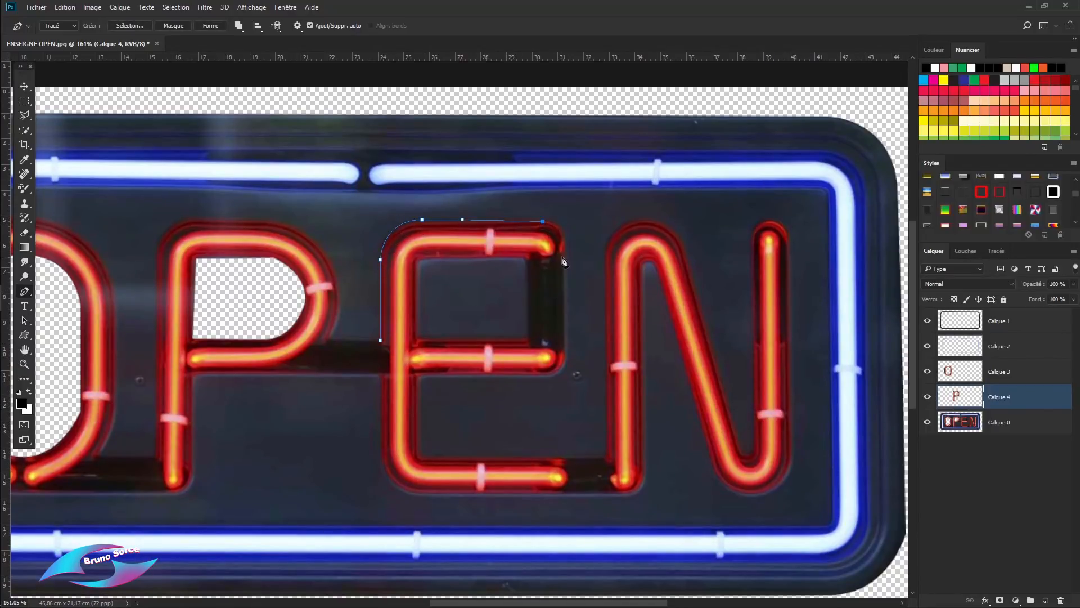
{"action": "left_click_drag", "start_coordinate": [563, 233], "coordinate": [563, 247]}
{"action": "left_click", "coordinate": [547, 258]}
{"action": "left_click", "coordinate": [422, 257]}
{"action": "left_click", "coordinate": [415, 264]}
{"action": "left_click", "coordinate": [416, 338]}
{"action": "left_click", "coordinate": [545, 348]}
{"action": "left_click", "coordinate": [556, 370]}
{"action": "left_click", "coordinate": [537, 376]}
{"action": "left_click", "coordinate": [416, 375]}
{"action": "left_click", "coordinate": [415, 452]}
{"action": "left_click_drag", "start_coordinate": [423, 463], "coordinate": [432, 463]}
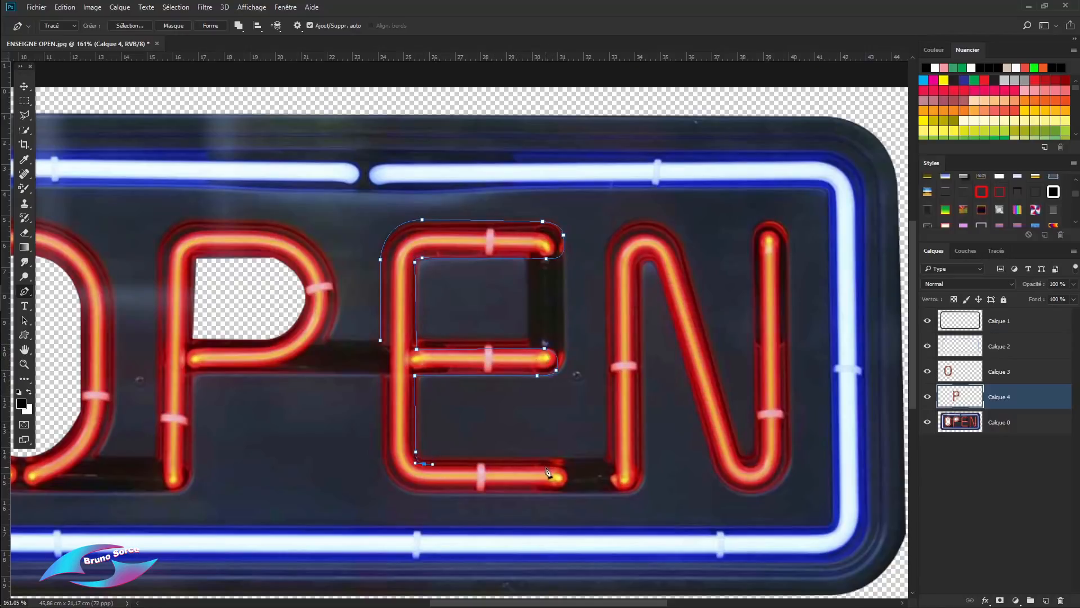
{"action": "left_click", "coordinate": [380, 339]}
Convert the E outline into a selection and copy the letter from Calque 0 to its own layer
{"action": "key", "text": "ctrl+Return"}
{"action": "left_click", "coordinate": [999, 422]}
{"action": "key", "text": "ctrl+j"}
On Calque 0, trace a closed Pen path around the letter N, following both uprights and the diagonal
{"action": "left_click", "coordinate": [999, 447]}
{"action": "left_click", "coordinate": [655, 265]}
{"action": "left_click", "coordinate": [719, 475]}
{"action": "left_click_drag", "start_coordinate": [779, 485], "coordinate": [825, 462]}
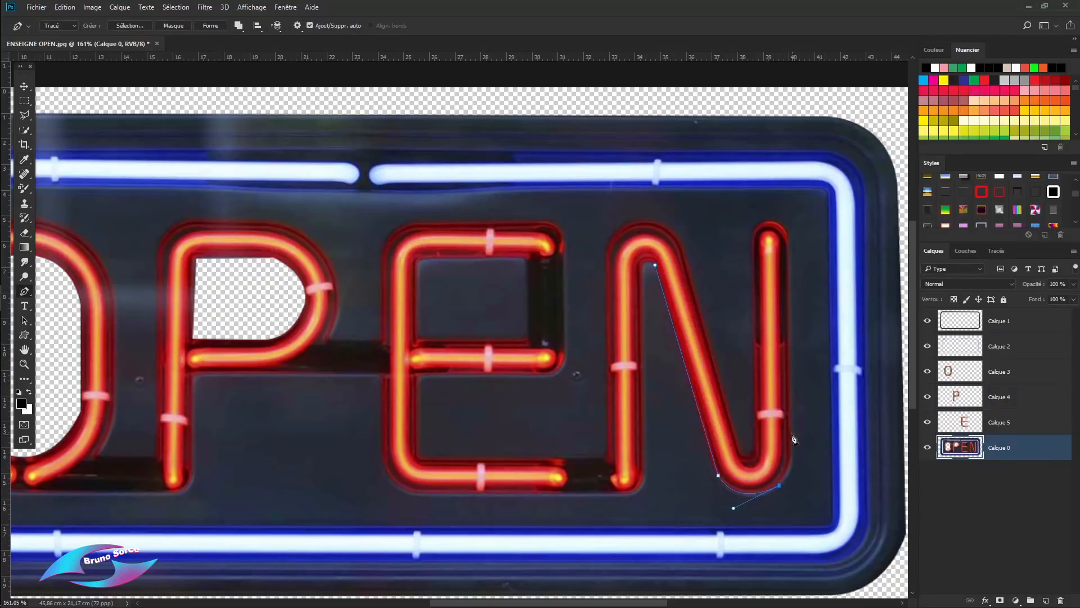
{"action": "left_click", "coordinate": [789, 434]}
{"action": "left_click", "coordinate": [770, 223]}
{"action": "left_click", "coordinate": [752, 240]}
{"action": "left_click", "coordinate": [755, 446]}
{"action": "left_click", "coordinate": [677, 241]}
{"action": "left_click", "coordinate": [611, 263]}
{"action": "left_click", "coordinate": [611, 435]}
{"action": "left_click_drag", "start_coordinate": [643, 481], "coordinate": [666, 462]}
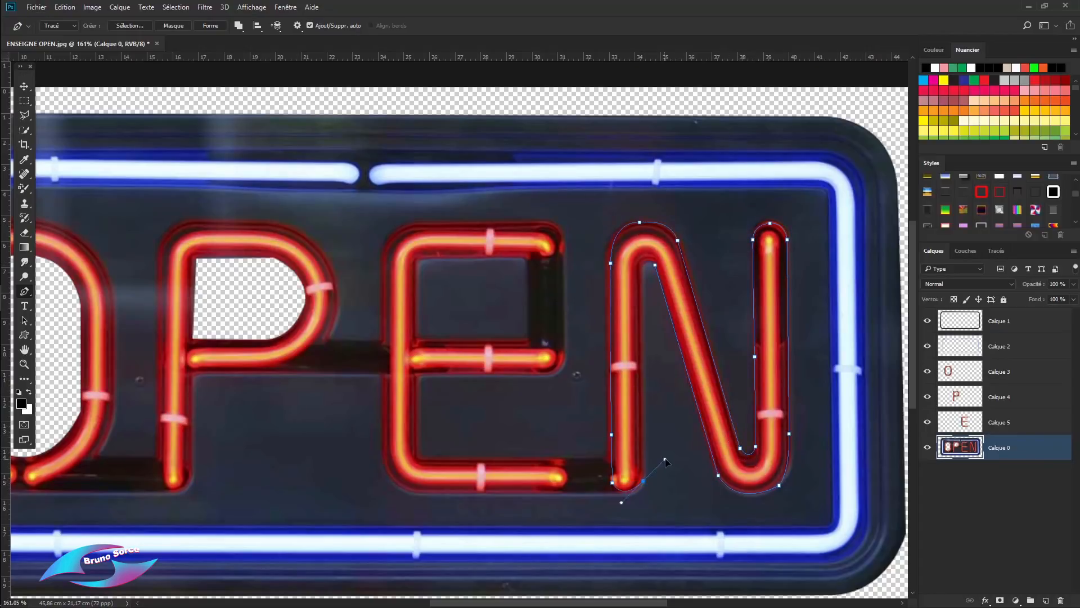
{"action": "left_click", "coordinate": [655, 265]}
Convert the N outline into a selection and copy the letter from Calque 0 to its own layer
{"action": "key", "text": "ctrl+Return"}
{"action": "key", "text": "ctrl+j"}
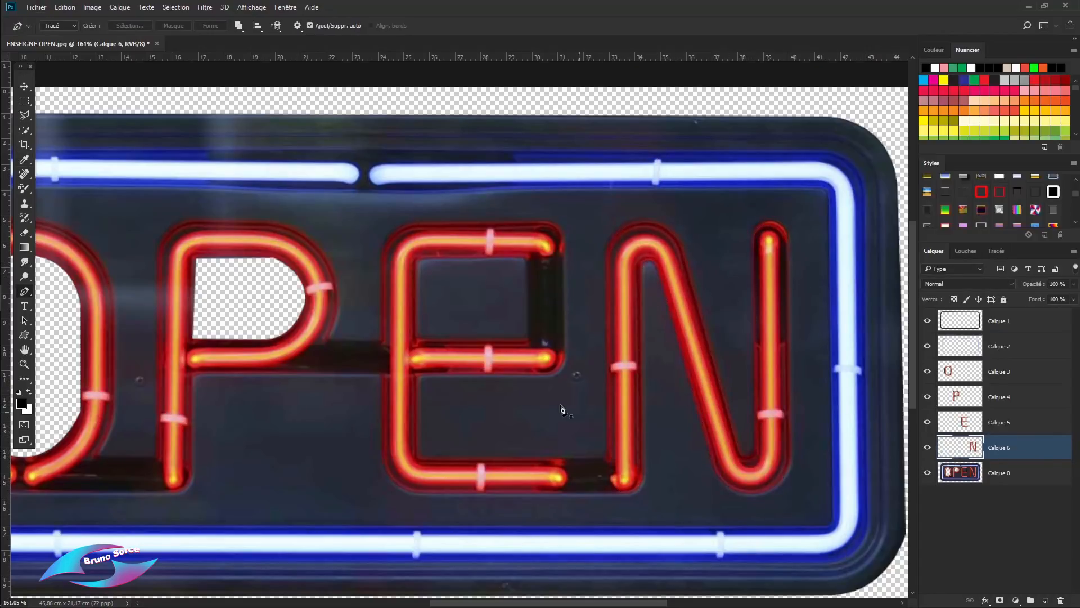
Delete the original photo layer Calque 0, keeping only the cut-out border, tube and letter layers
{"action": "scroll", "coordinate": [562, 410], "scroll_direction": "down", "scroll_amount": 2}
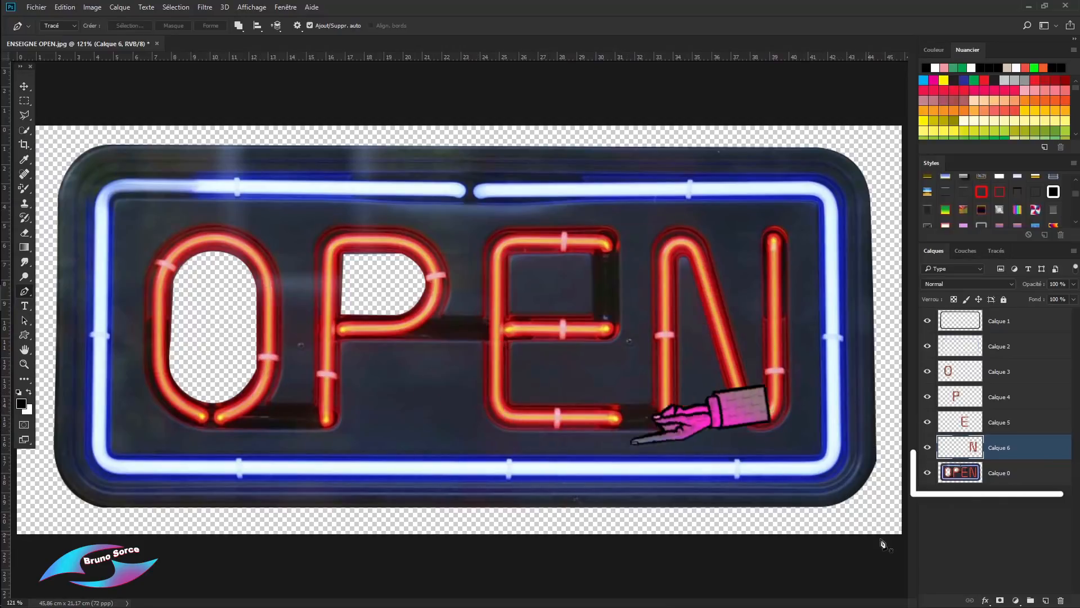
{"action": "left_click", "coordinate": [1023, 483]}
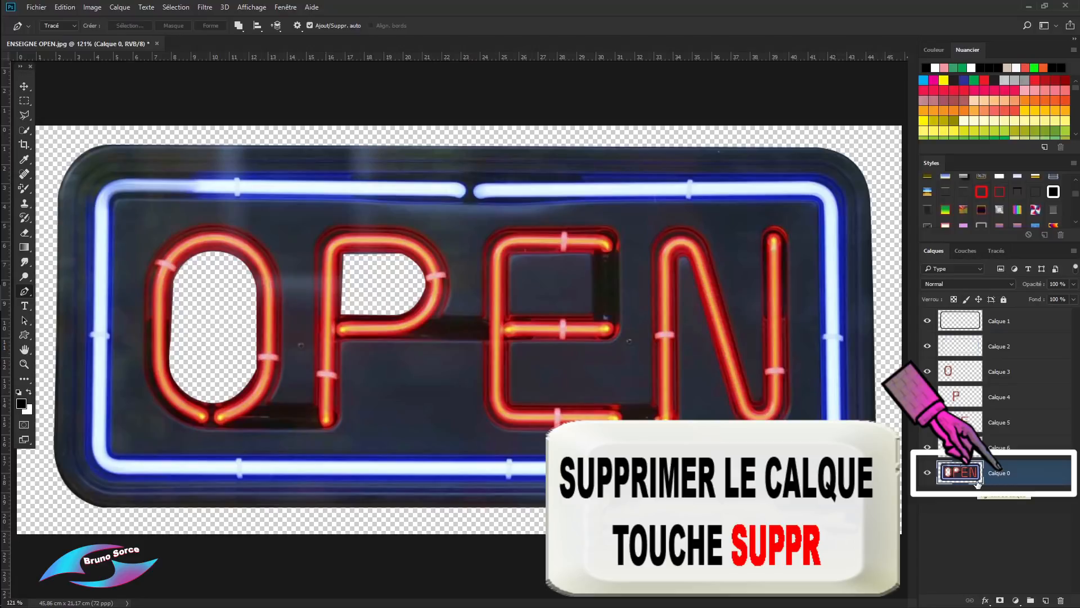
{"action": "key", "text": "Delete"}
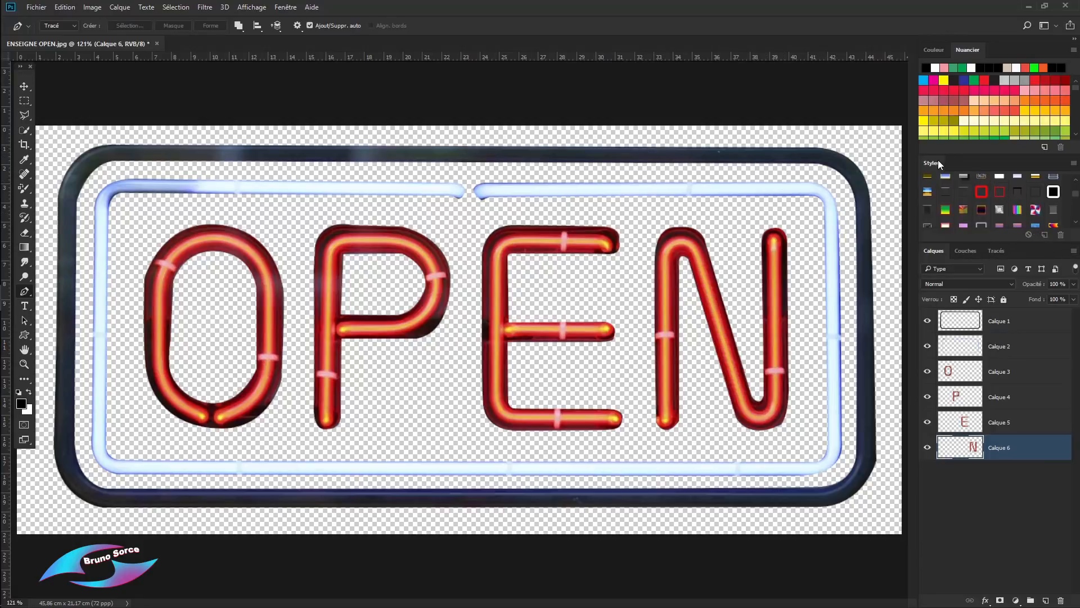
Undock the Styles presets as a floating palette and enlarge it to show many more style swatches
{"action": "left_click_drag", "start_coordinate": [931, 164], "coordinate": [759, 84]}
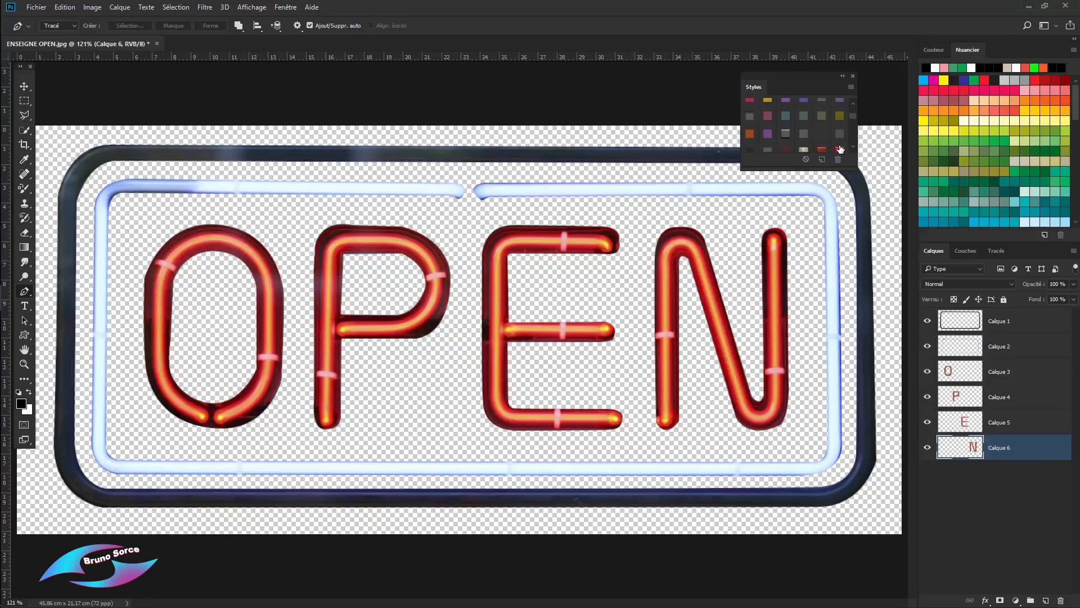
{"action": "left_click_drag", "start_coordinate": [854, 168], "coordinate": [936, 524]}
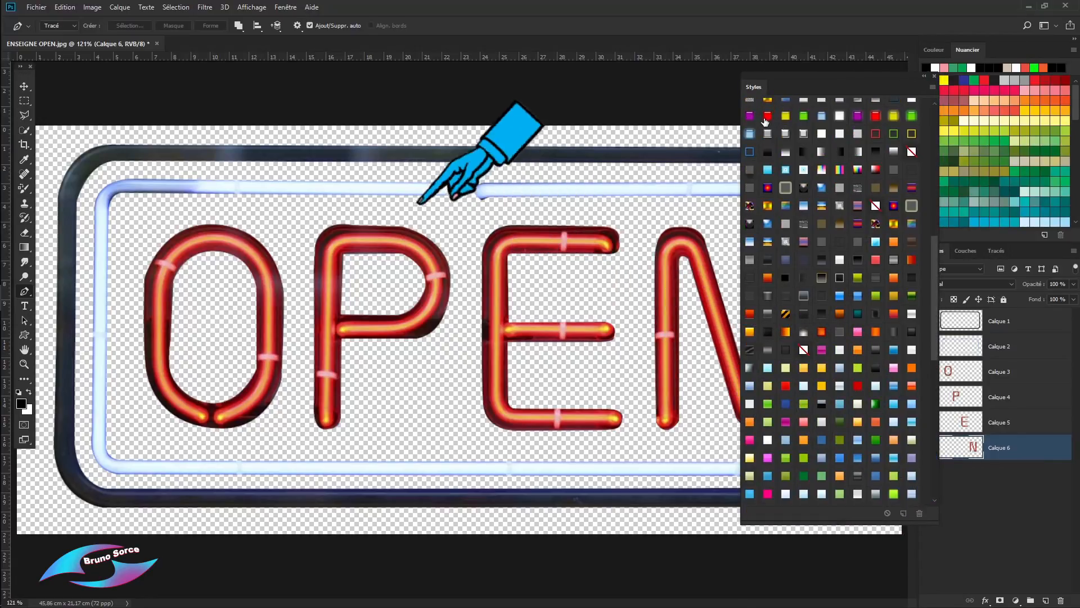
{"action": "left_click", "coordinate": [283, 8]}
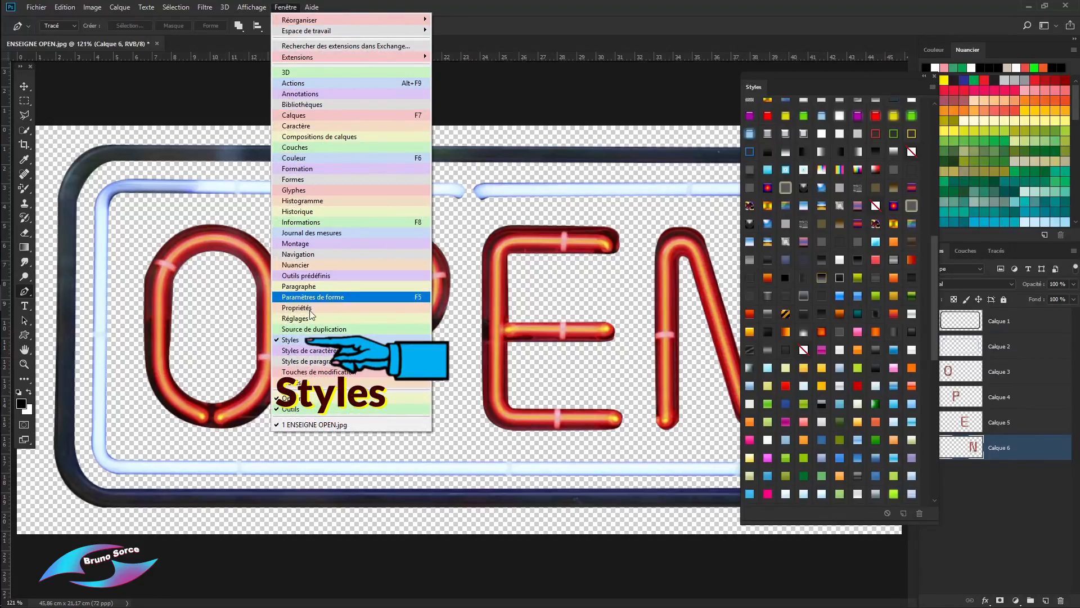
{"action": "left_click", "coordinate": [293, 341]}
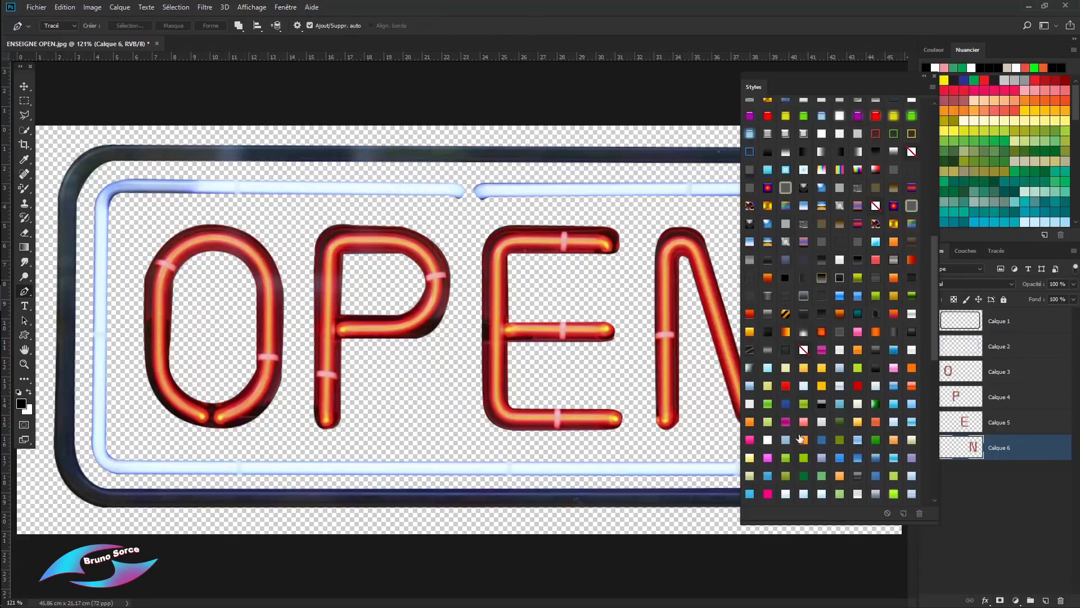
Apply the Gelée violette avec ombre portée style to the N on Calque 6 and the glowing yellow gel style to the E on Calque 5
{"action": "scroll", "coordinate": [852, 221], "scroll_direction": "up", "scroll_amount": 3}
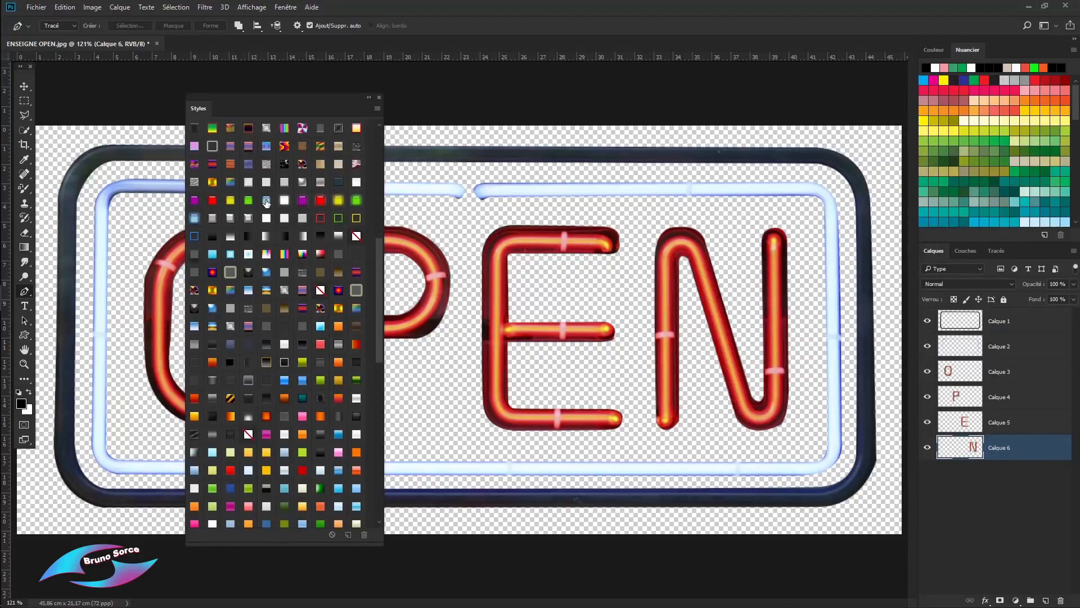
{"action": "left_click", "coordinate": [303, 201]}
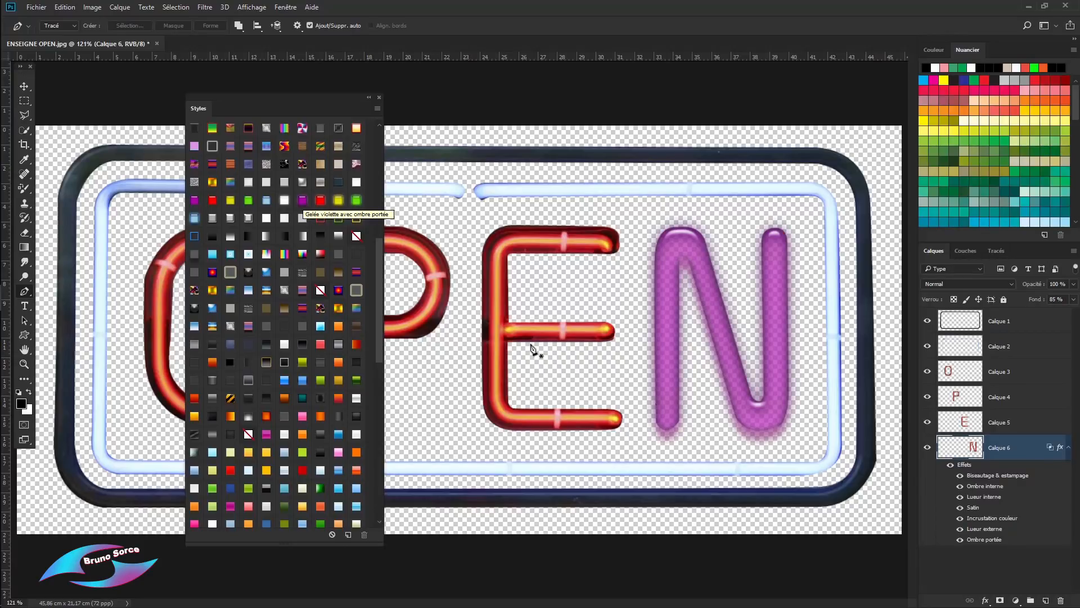
{"action": "left_click", "coordinate": [1018, 428]}
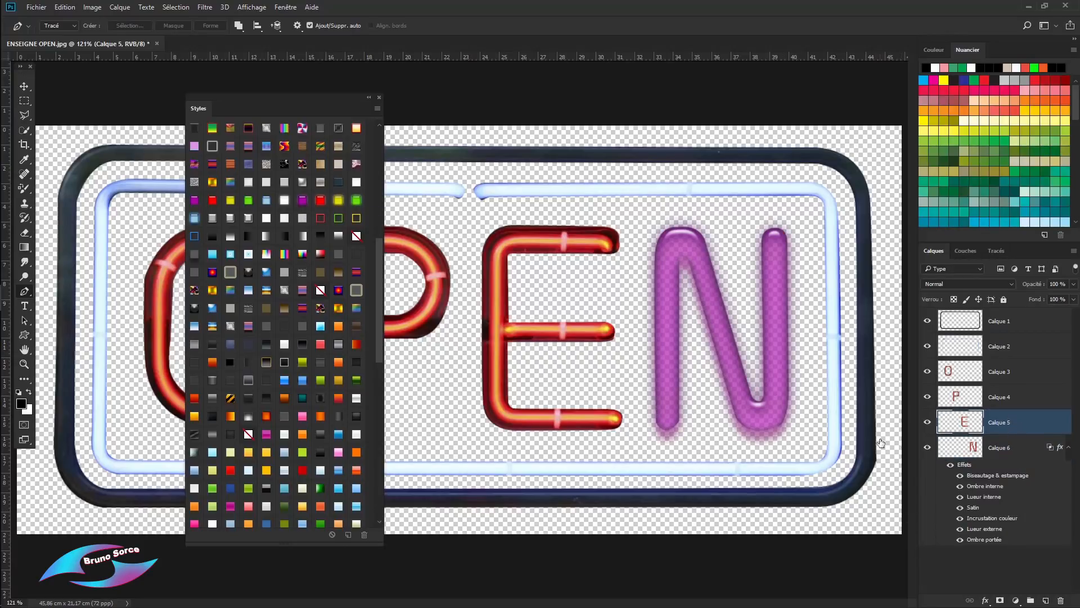
{"action": "left_click", "coordinate": [339, 201]}
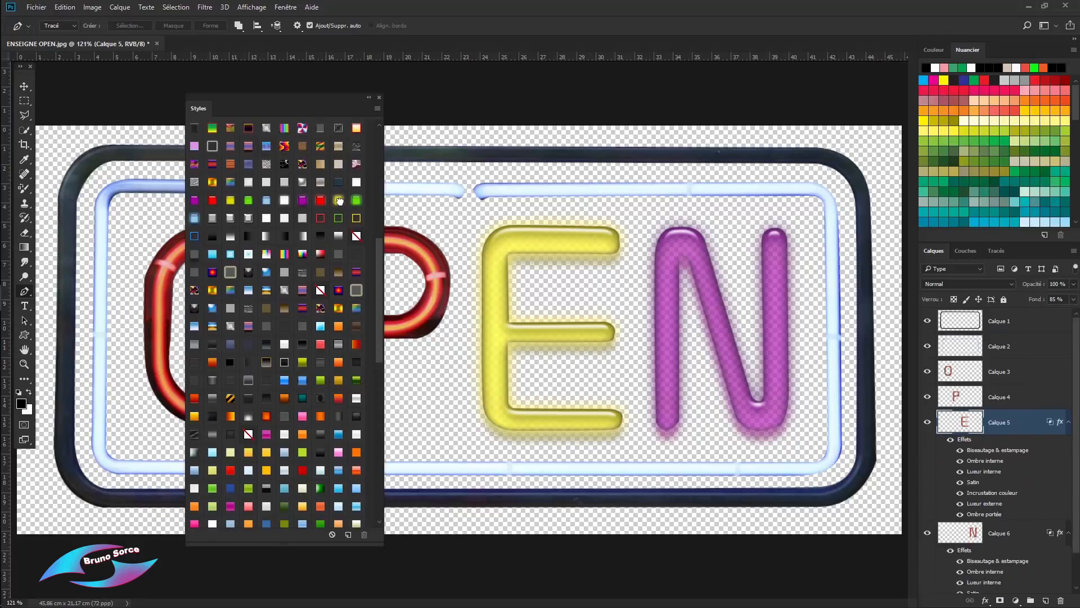
Apply the glowing green gel style to the P on Calque 4 and the light blue gel style to the O on Calque 3
{"action": "left_click", "coordinate": [1010, 399]}
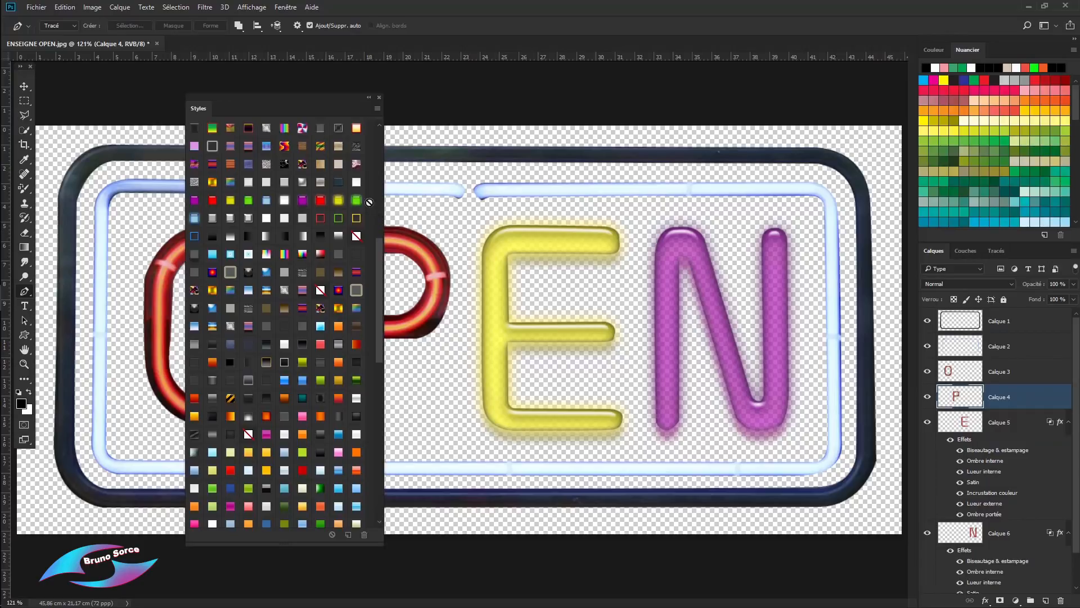
{"action": "left_click", "coordinate": [358, 202]}
{"action": "left_click_drag", "start_coordinate": [328, 108], "coordinate": [607, 130]}
{"action": "left_click", "coordinate": [1008, 373]}
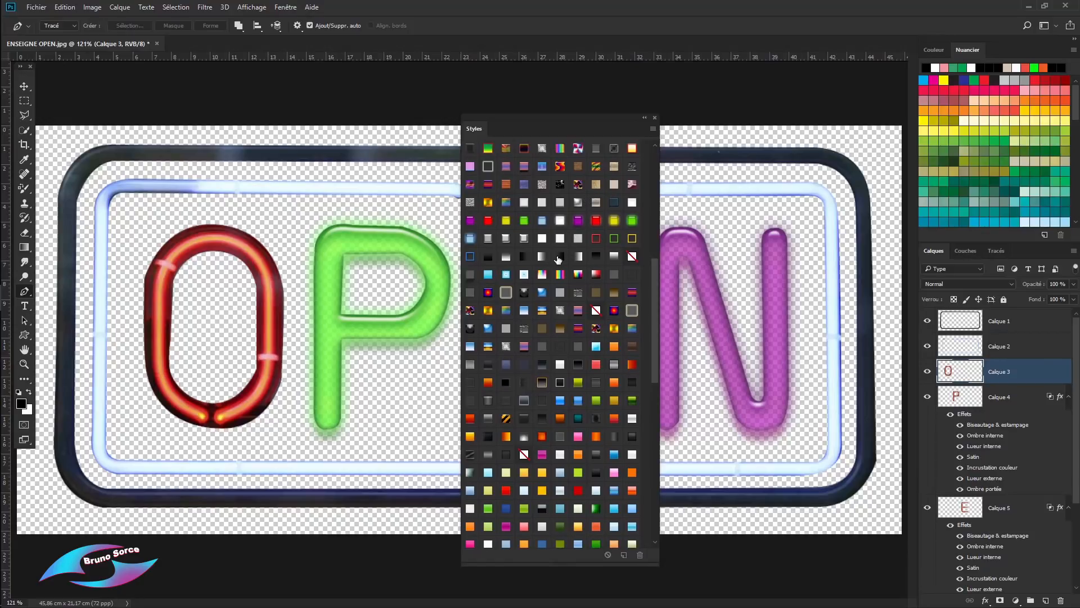
{"action": "left_click", "coordinate": [469, 242]}
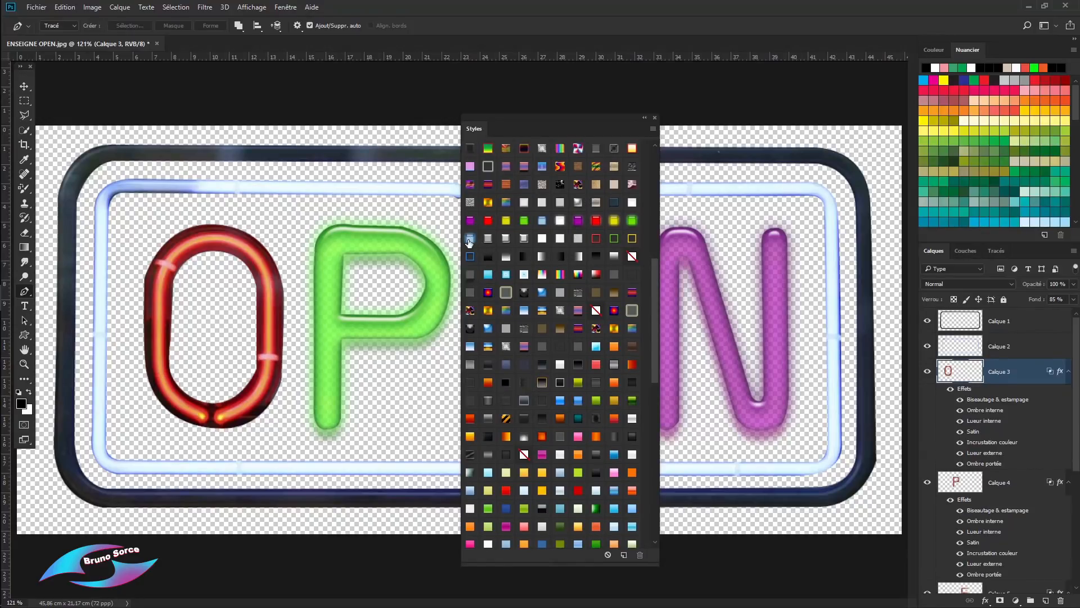
Apply the red gel style to the tube on Calque 2 and the glowing green gel style to the border on Calque 1, closing the styles palette
{"action": "left_click", "coordinate": [1021, 350]}
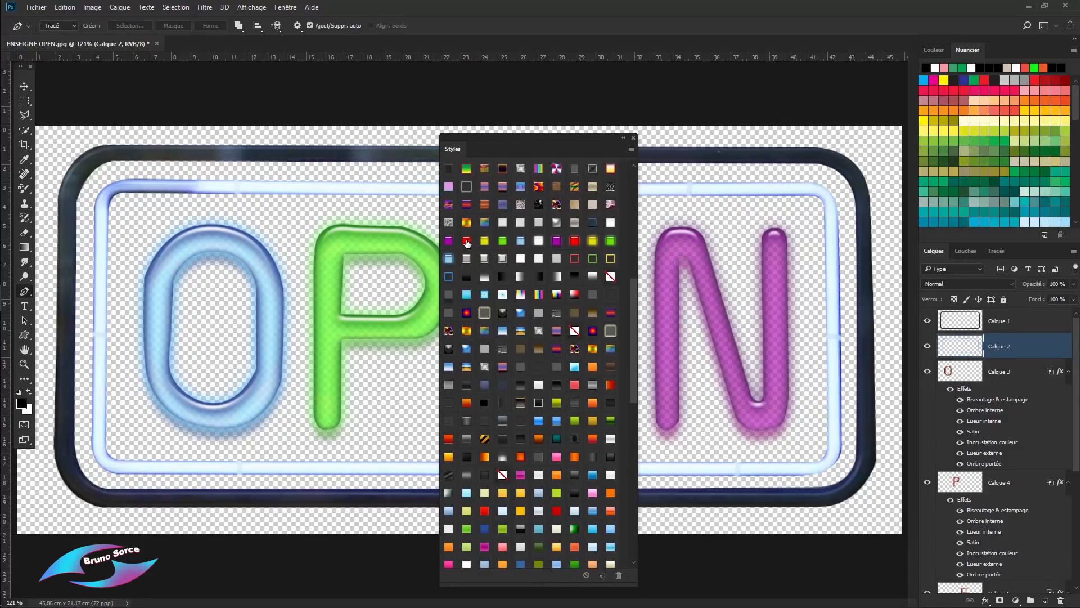
{"action": "left_click", "coordinate": [467, 241]}
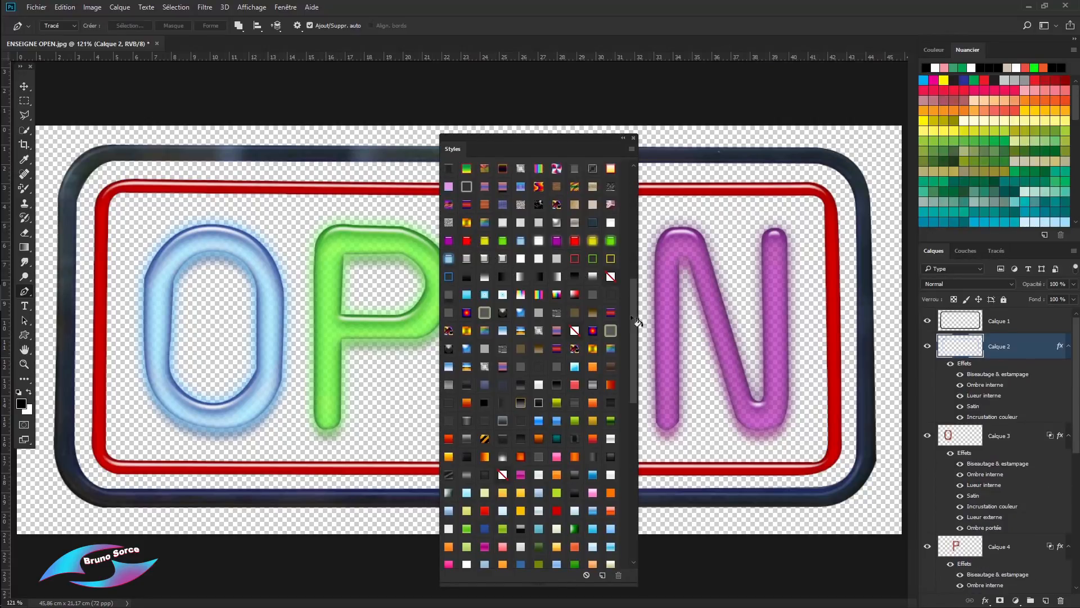
{"action": "left_click", "coordinate": [1016, 327]}
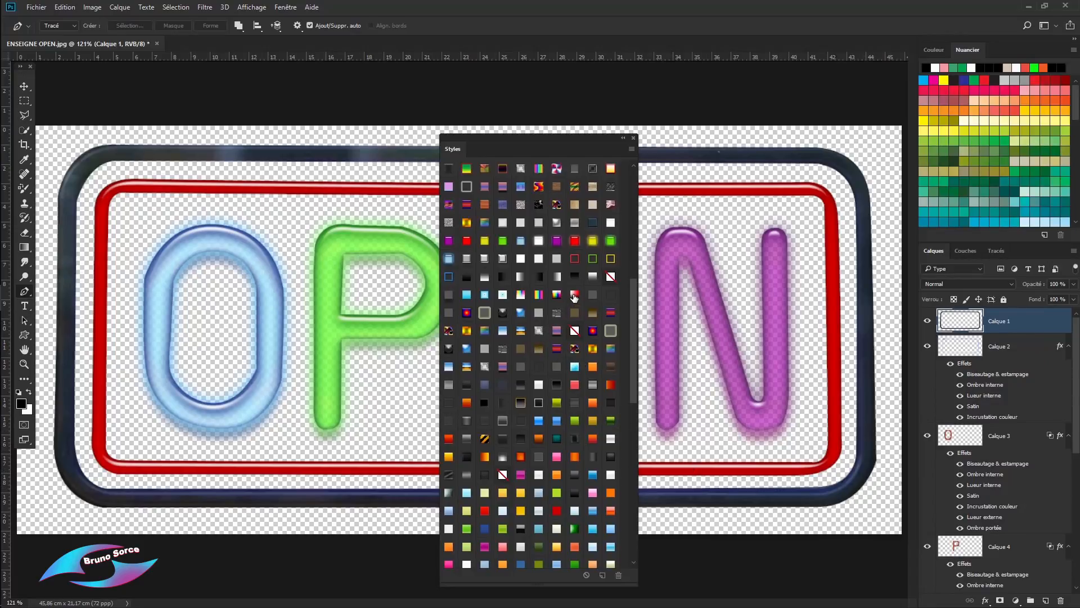
{"action": "left_click", "coordinate": [574, 259]}
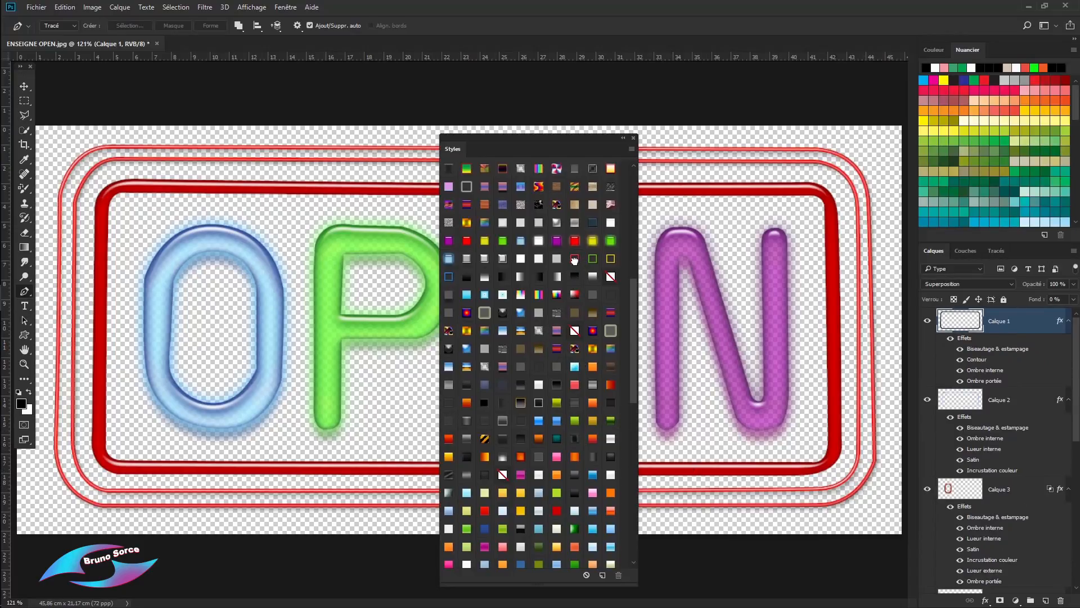
{"action": "left_click", "coordinate": [593, 259]}
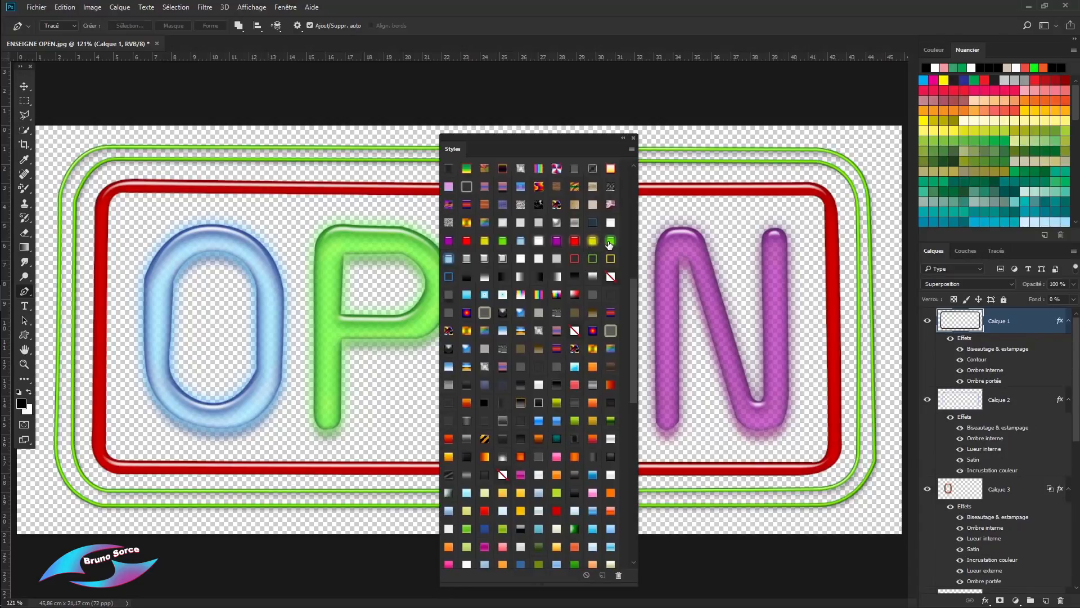
{"action": "left_click", "coordinate": [609, 242]}
{"action": "key", "text": "ctrl+z"}
{"action": "key", "text": "ctrl+z"}
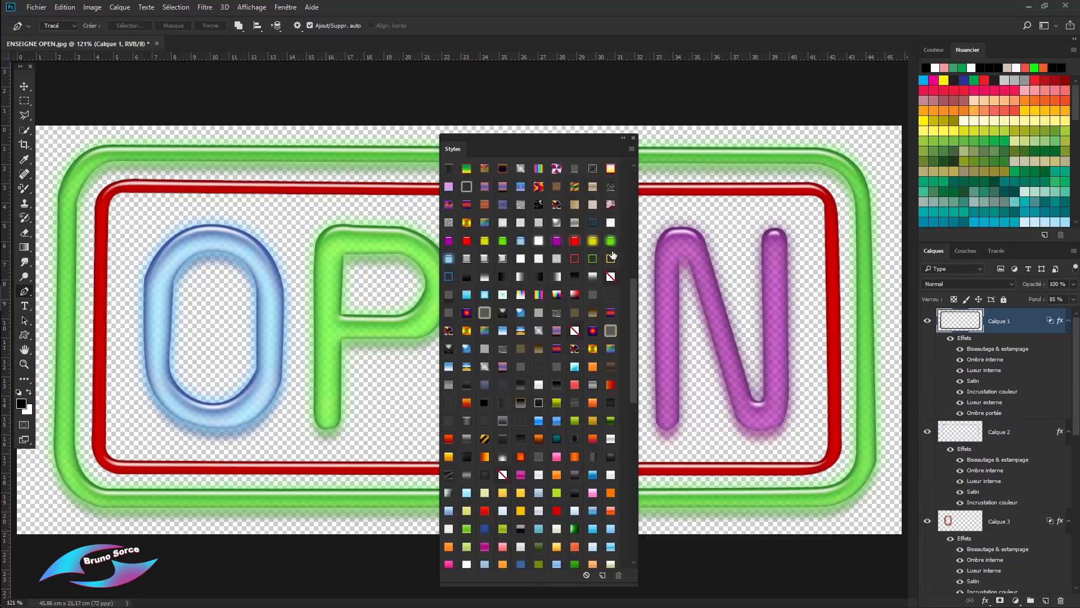
{"action": "left_click", "coordinate": [634, 138]}
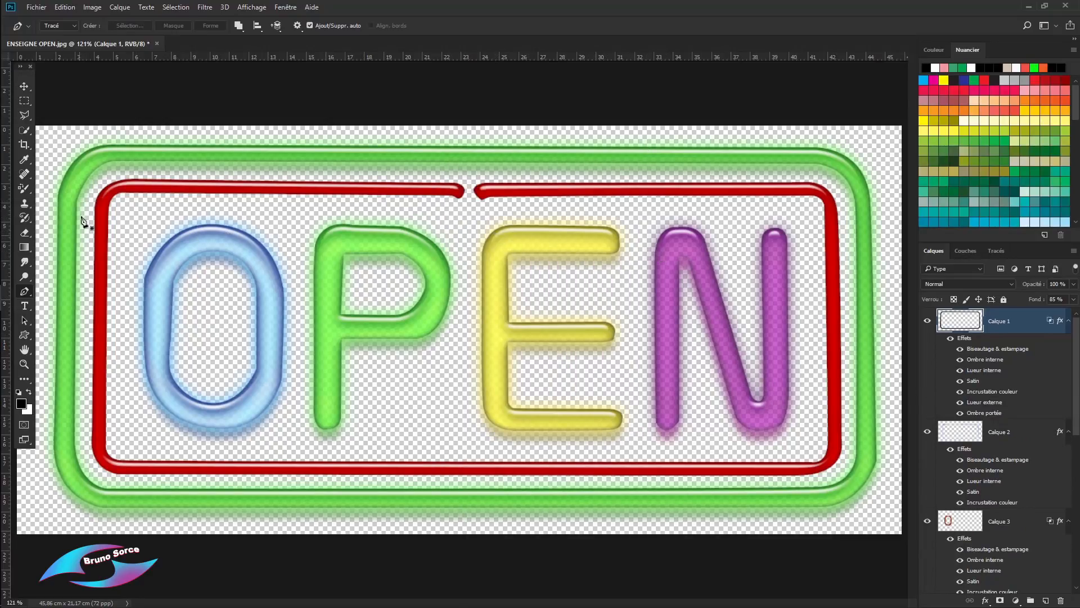
Create a new empty layer, Calque 7, and move it to the bottom of the layer stack beneath the N layer
{"action": "scroll", "coordinate": [1021, 439], "scroll_direction": "down", "scroll_amount": 5}
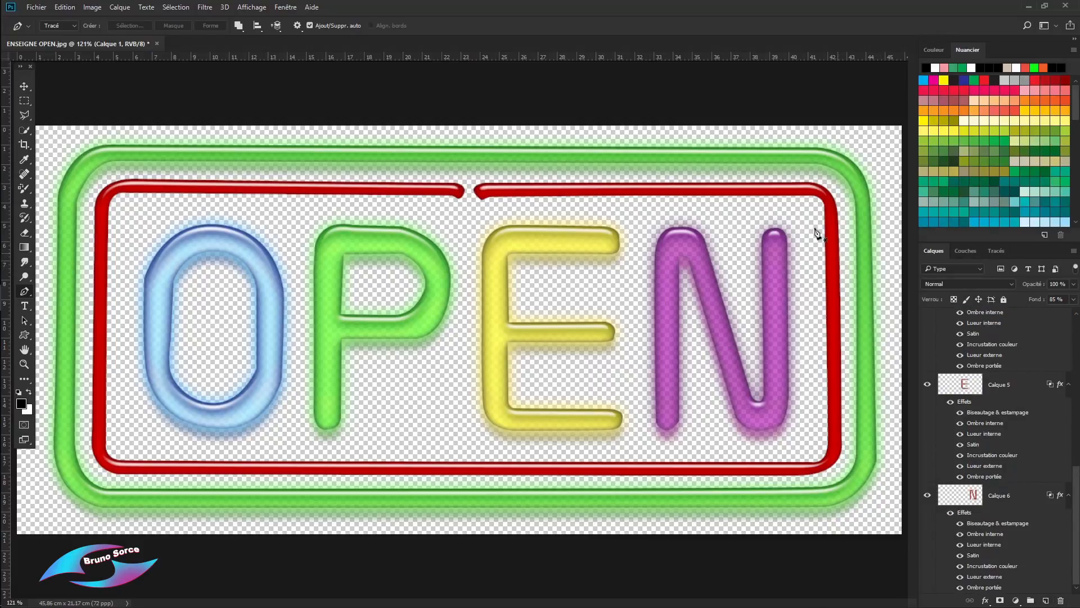
{"action": "left_click", "coordinate": [1045, 601]}
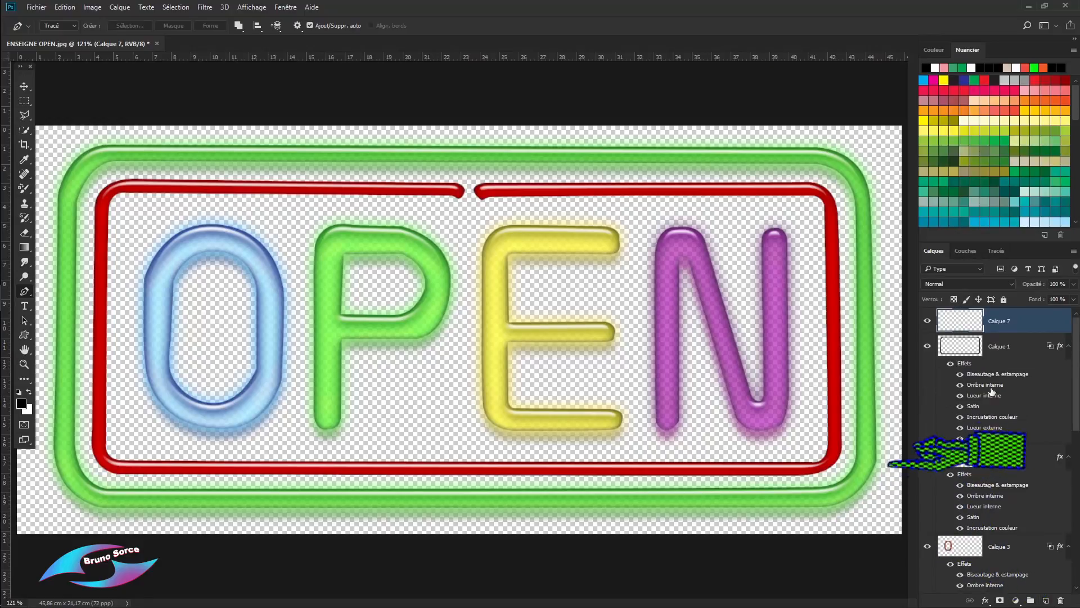
{"action": "left_click_drag", "start_coordinate": [997, 325], "coordinate": [1016, 532]}
{"action": "scroll", "coordinate": [1057, 450], "scroll_direction": "down", "scroll_amount": 5}
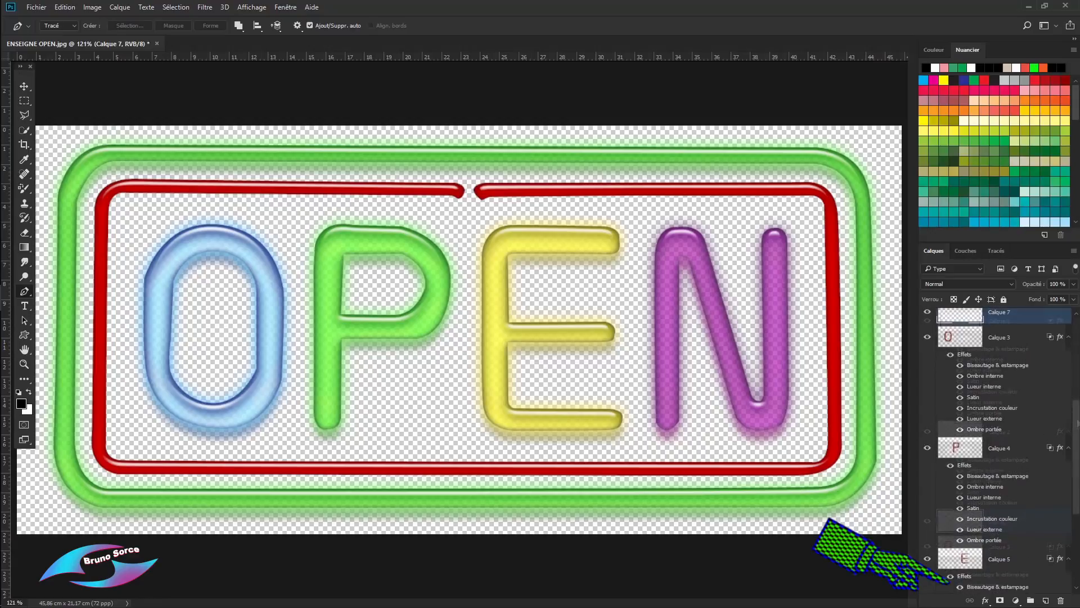
{"action": "left_click_drag", "start_coordinate": [1029, 341], "coordinate": [1029, 593]}
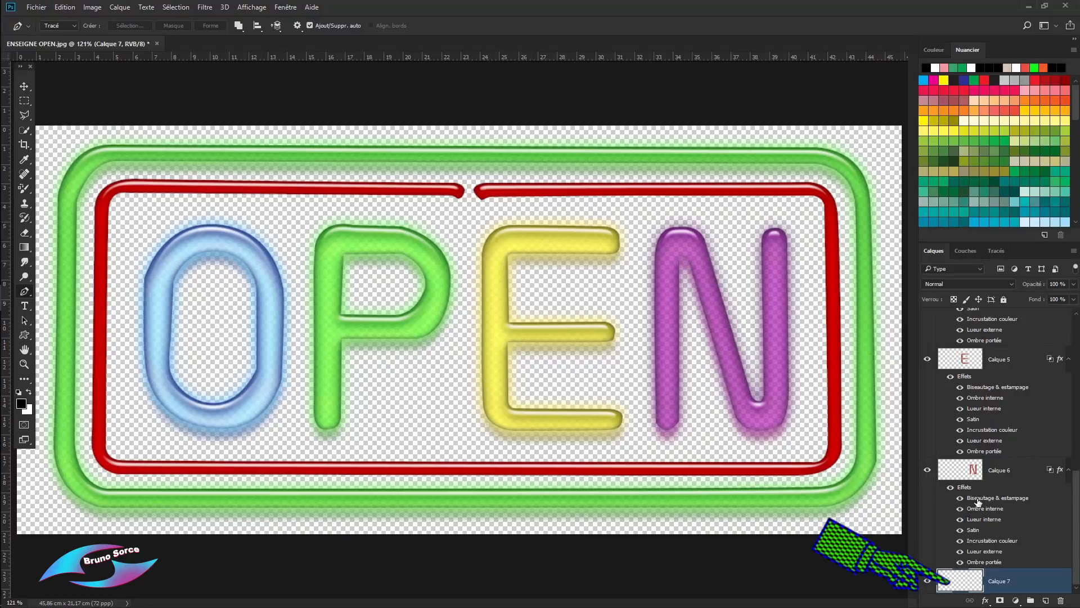
Collapse the effects lists of all styled layers, from Calque 6 up to Calque 1
{"action": "left_click", "coordinate": [1069, 471]}
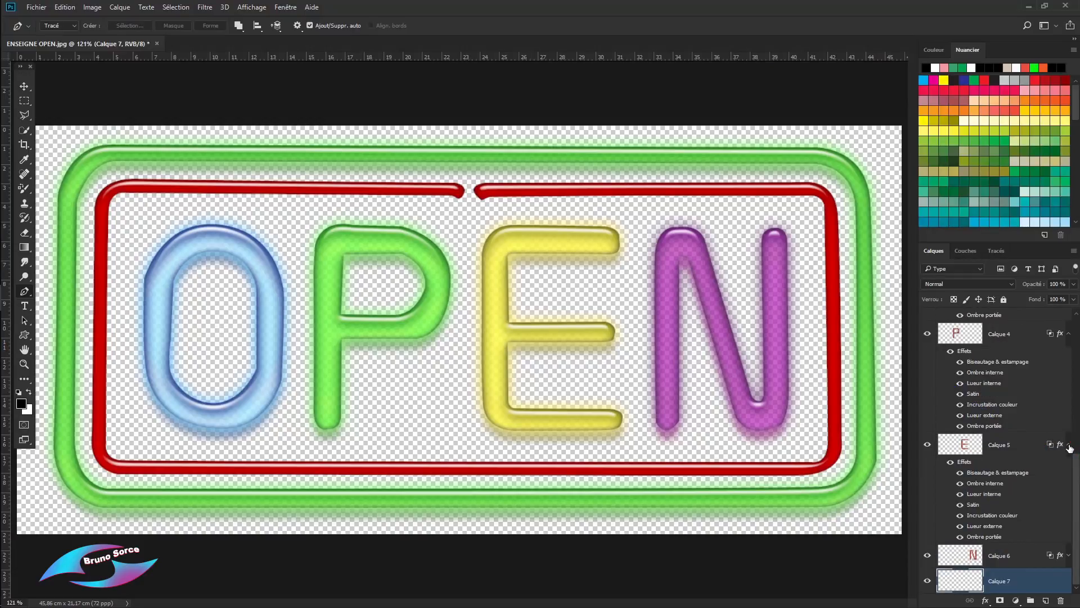
{"action": "left_click", "coordinate": [1069, 447]}
{"action": "left_click", "coordinate": [1067, 420]}
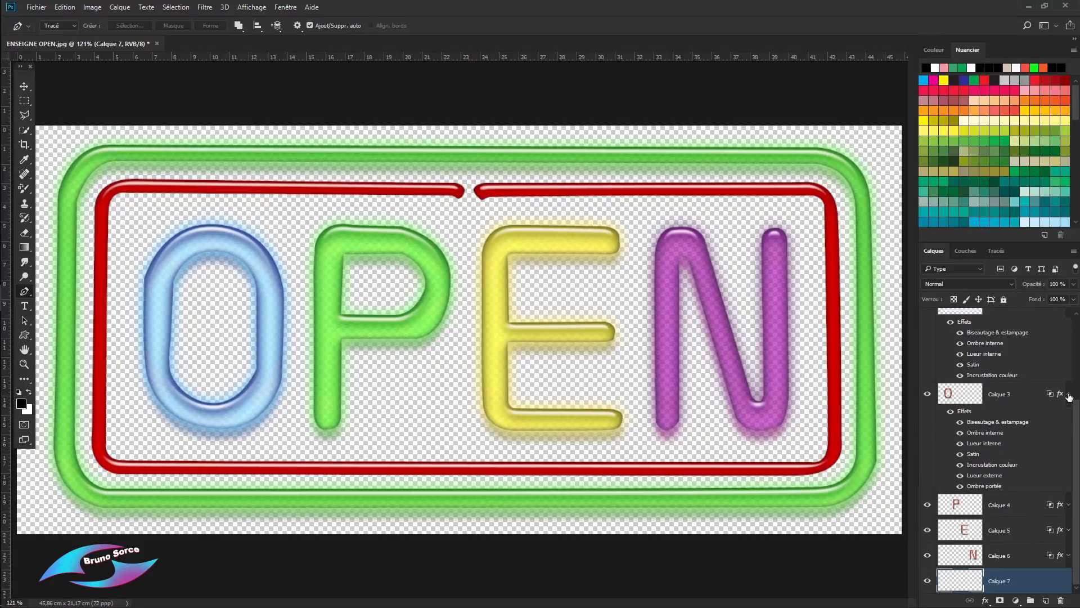
{"action": "left_click", "coordinate": [1069, 395]}
{"action": "left_click", "coordinate": [1070, 390]}
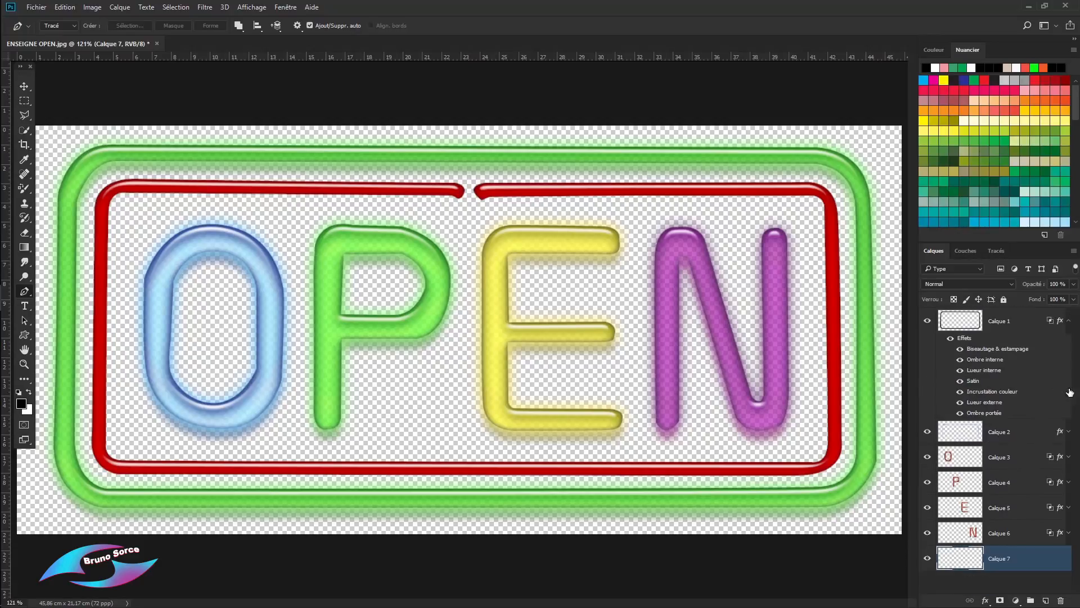
{"action": "left_click", "coordinate": [1069, 321]}
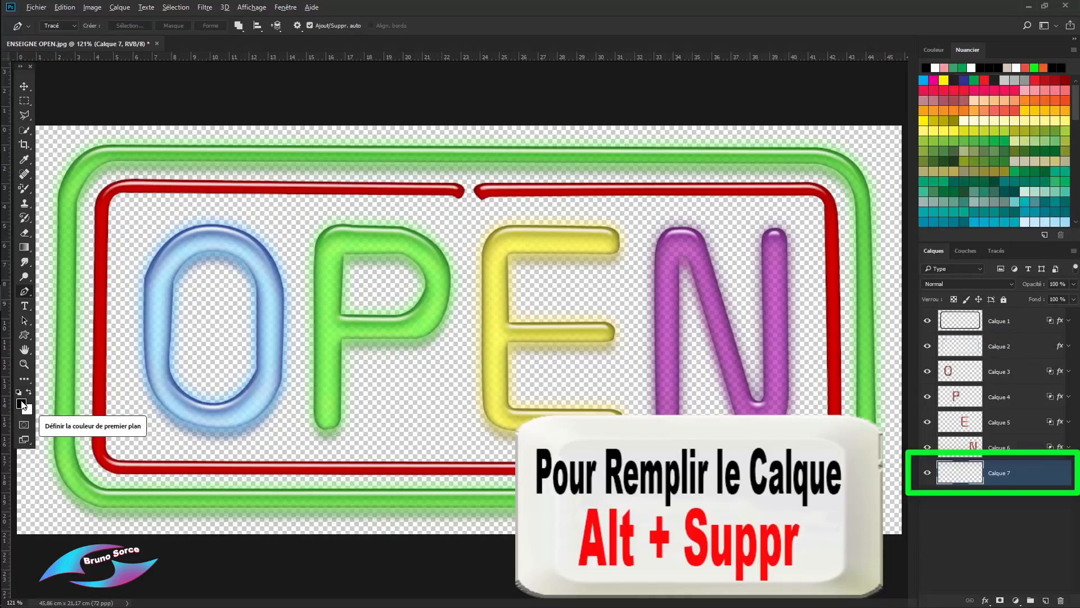
Fill the bottom layer Calque 7 with the black foreground colour as the sign's background
{"action": "key", "text": "alt+Delete"}
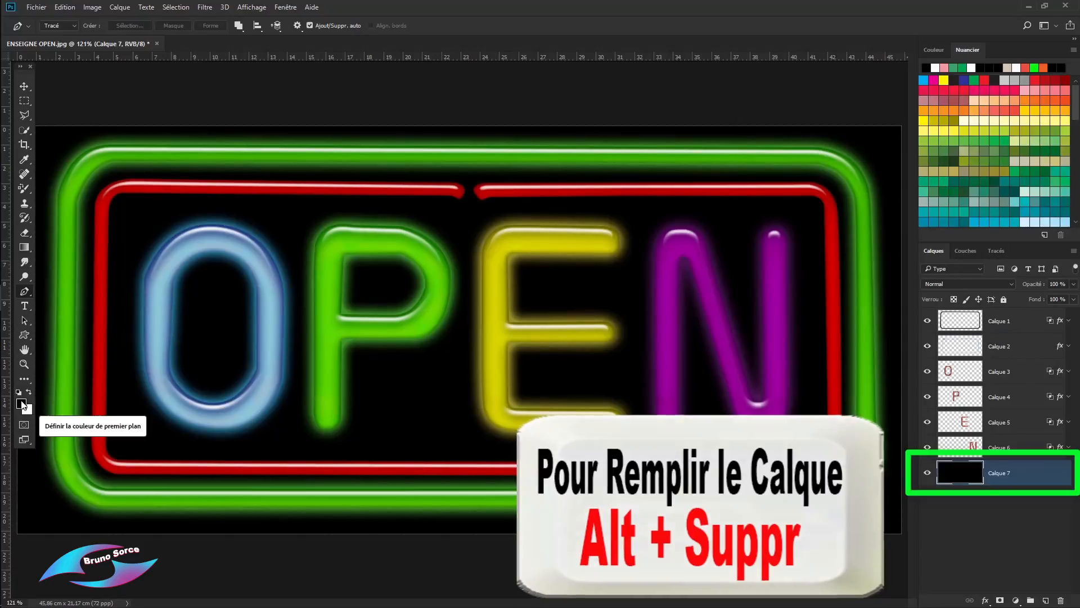
{"action": "key", "text": "ctrl+minus"}
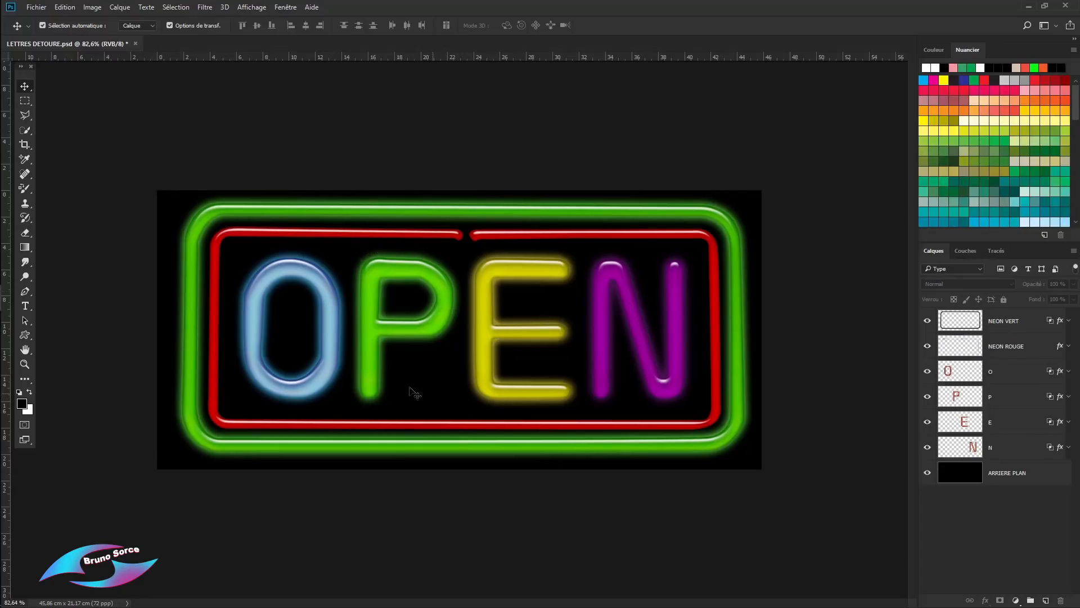
Save a copy of the layered document in Photoshop PSD format as LETTRES DETOURE TUTO in the TUTORIEL ANIMATION folder
{"action": "left_click", "coordinate": [38, 7]}
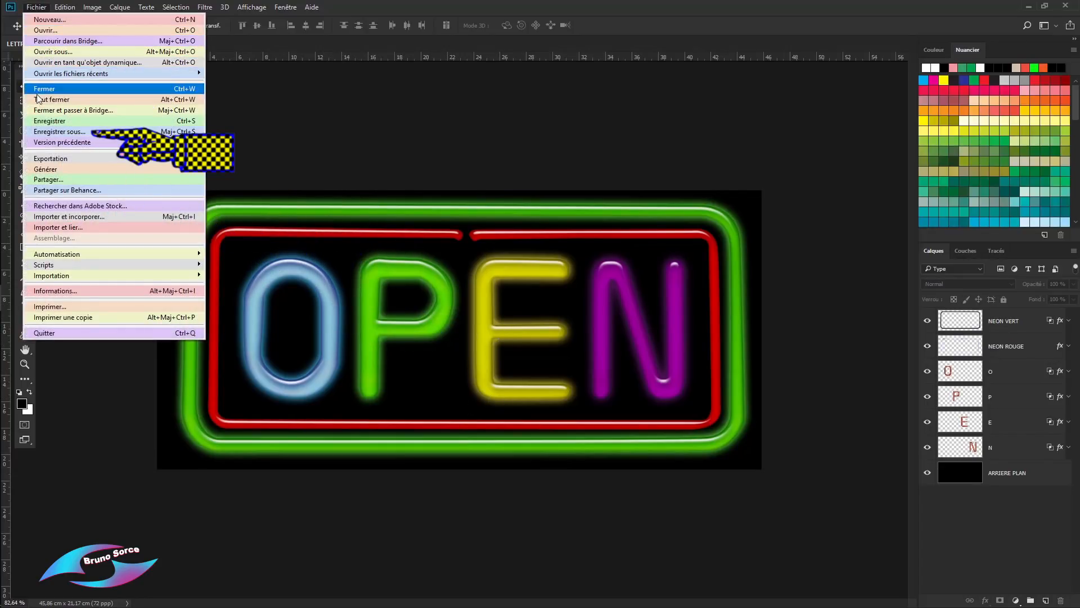
{"action": "left_click", "coordinate": [43, 133]}
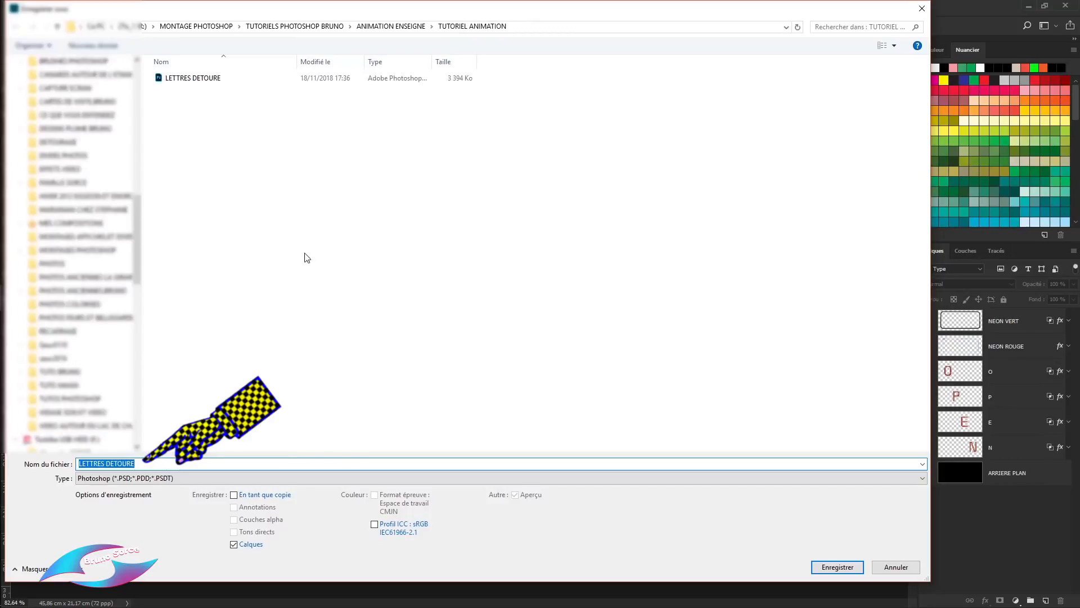
{"action": "left_click", "coordinate": [145, 466]}
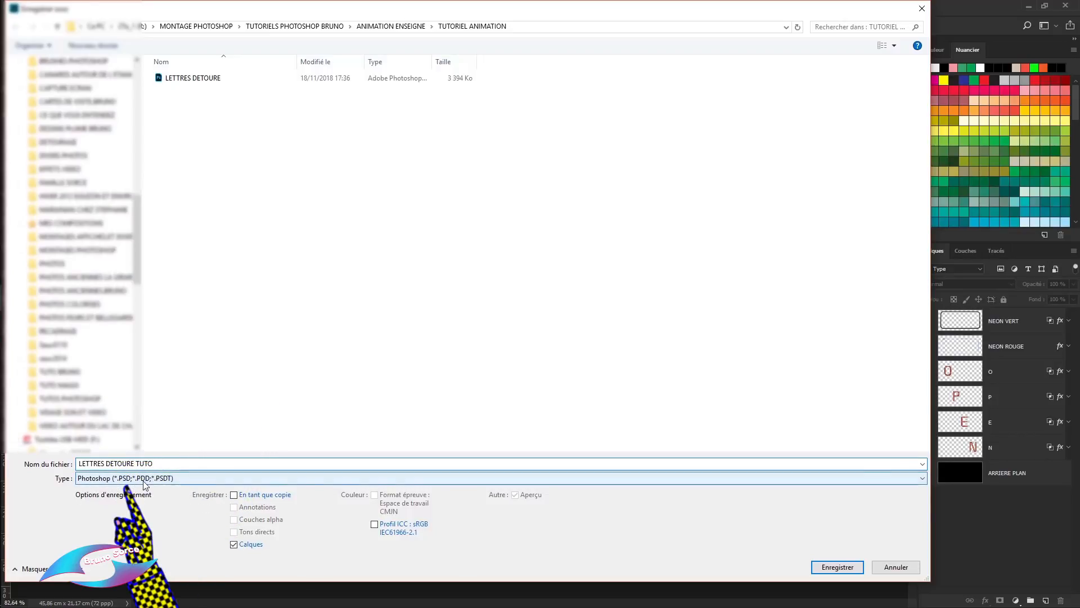
{"action": "left_click", "coordinate": [838, 567]}
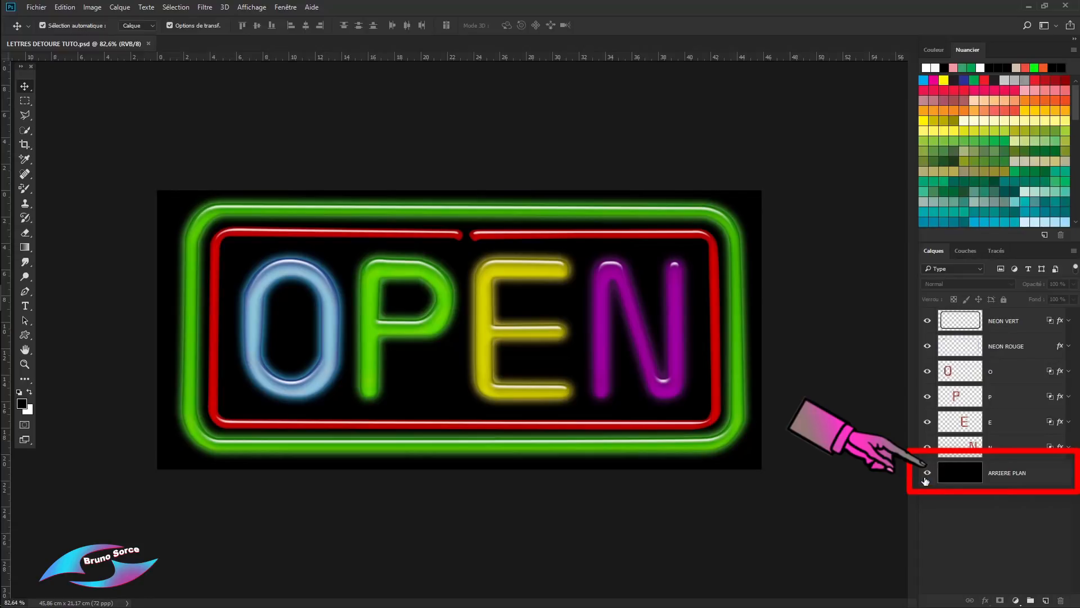
Hide the black ARRIERE PLAN background layer so only the neon elements remain on transparency
{"action": "left_click", "coordinate": [985, 473]}
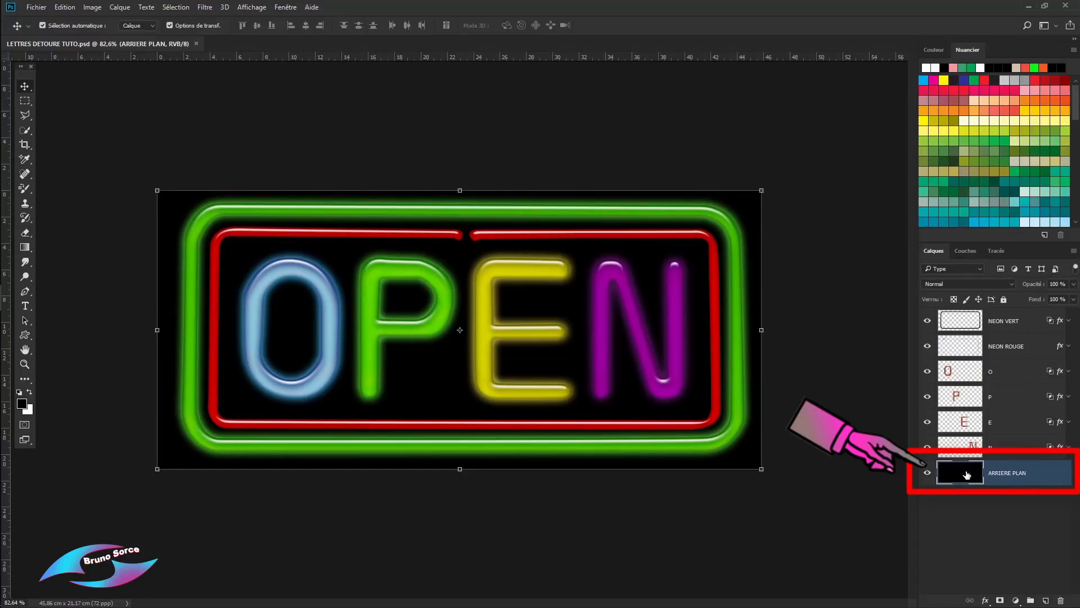
{"action": "left_click", "coordinate": [929, 475]}
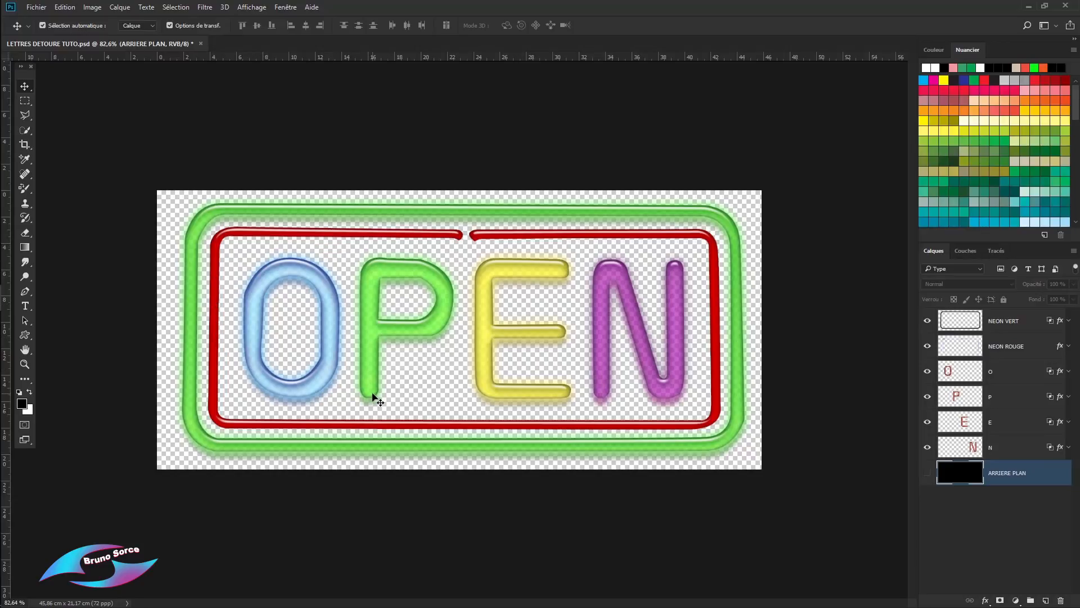
Save a PNG copy as LETTRES DETOURE TUTO in the TUTORIEL ANIMATION folder with the large file size option, and close the layered PSD
{"action": "left_click", "coordinate": [34, 8]}
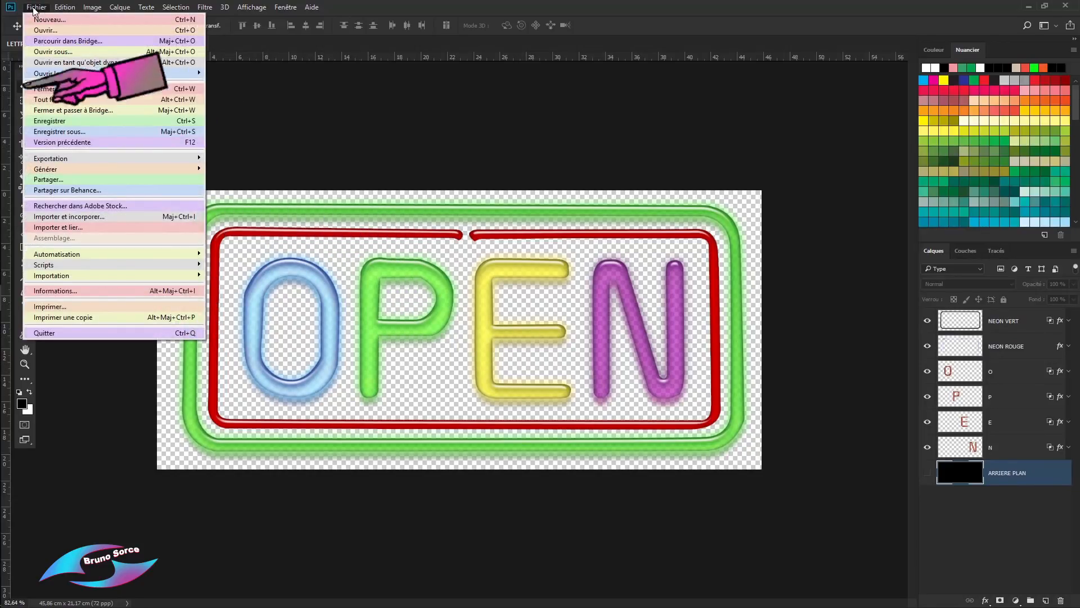
{"action": "left_click", "coordinate": [47, 133]}
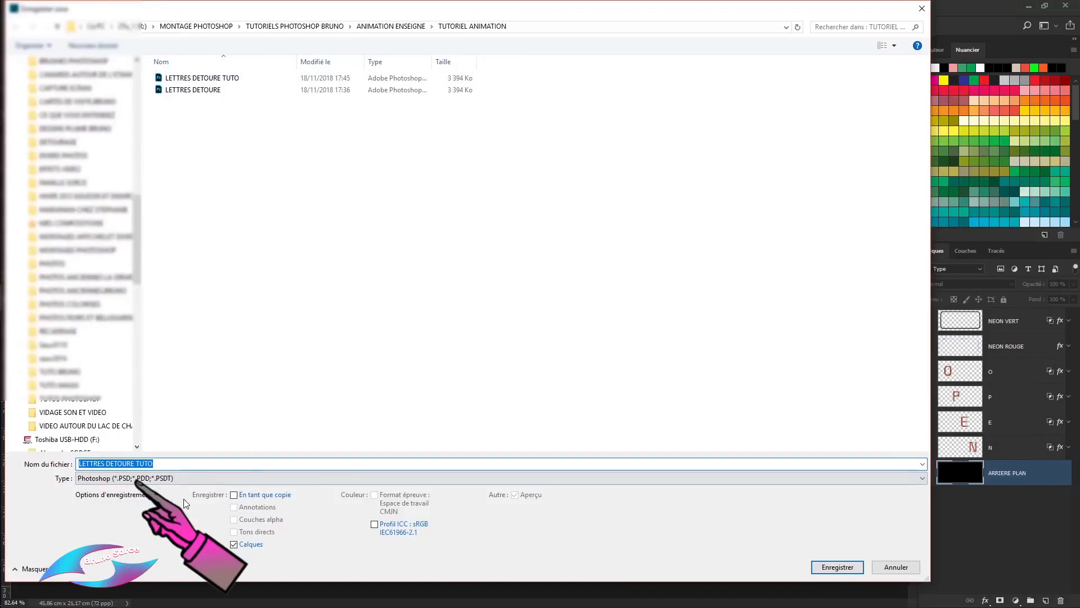
{"action": "left_click", "coordinate": [125, 481]}
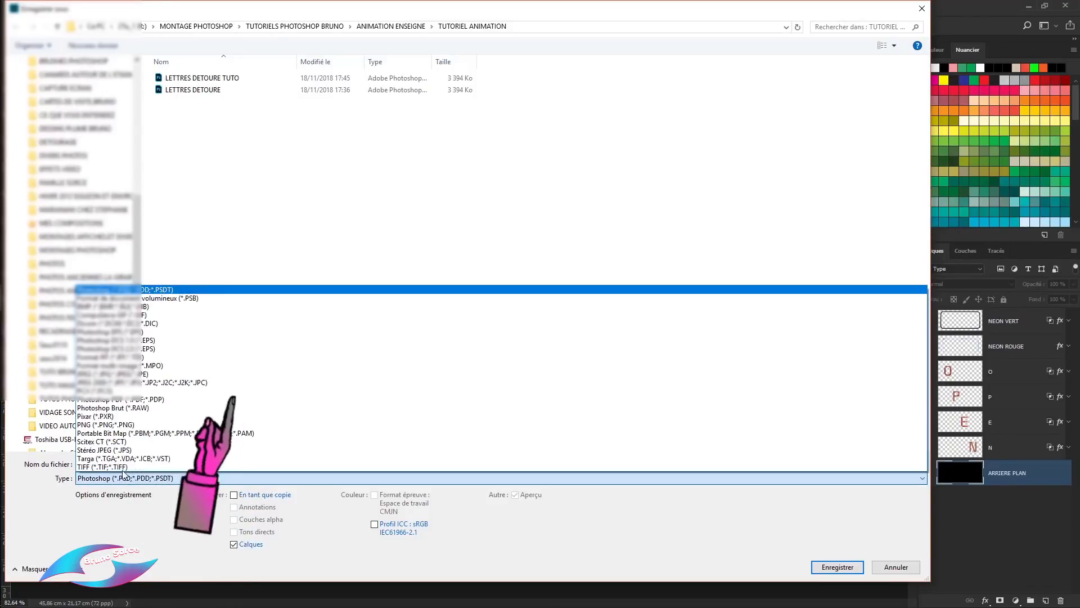
{"action": "left_click", "coordinate": [115, 424]}
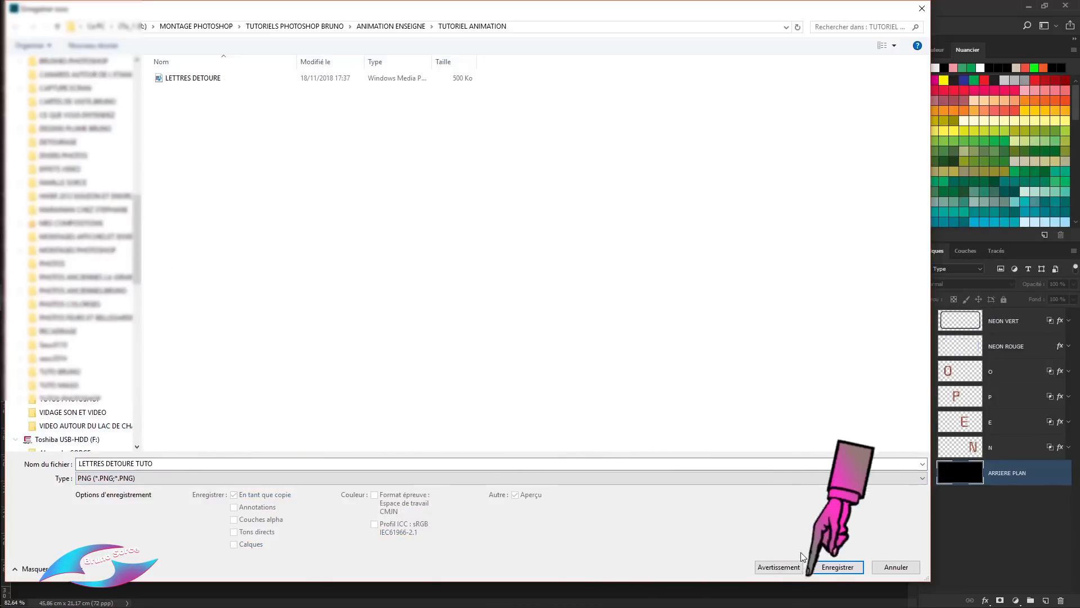
{"action": "left_click", "coordinate": [828, 570]}
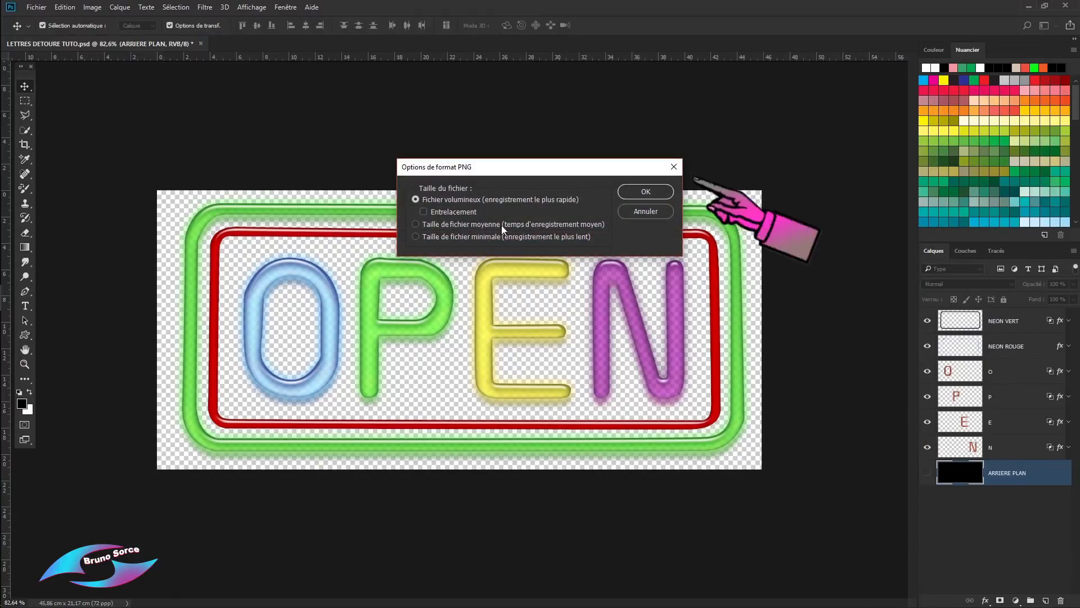
{"action": "left_click", "coordinate": [645, 193]}
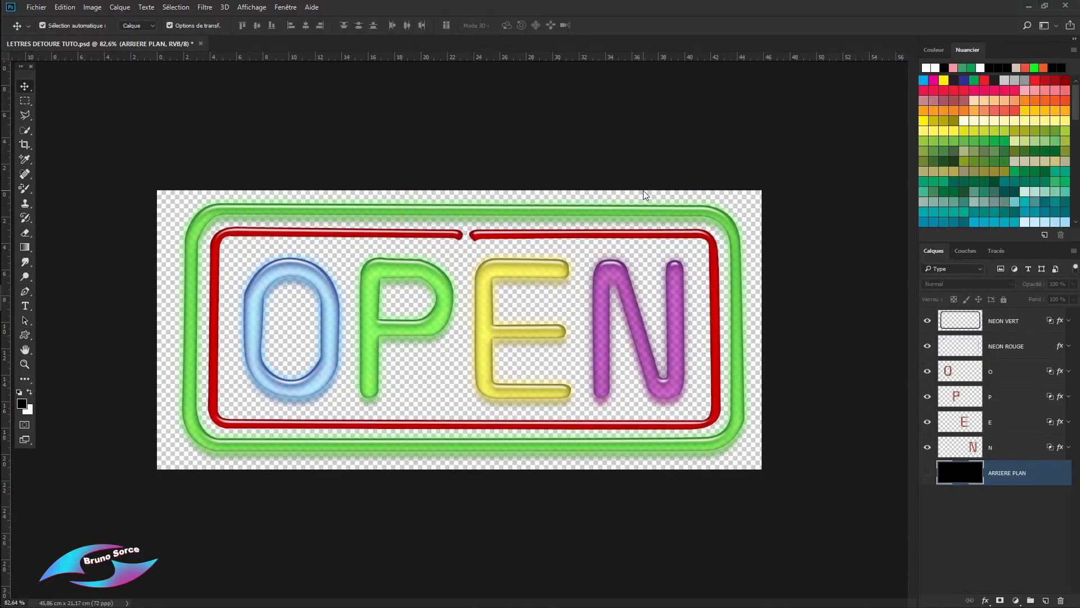
{"action": "left_click", "coordinate": [201, 44]}
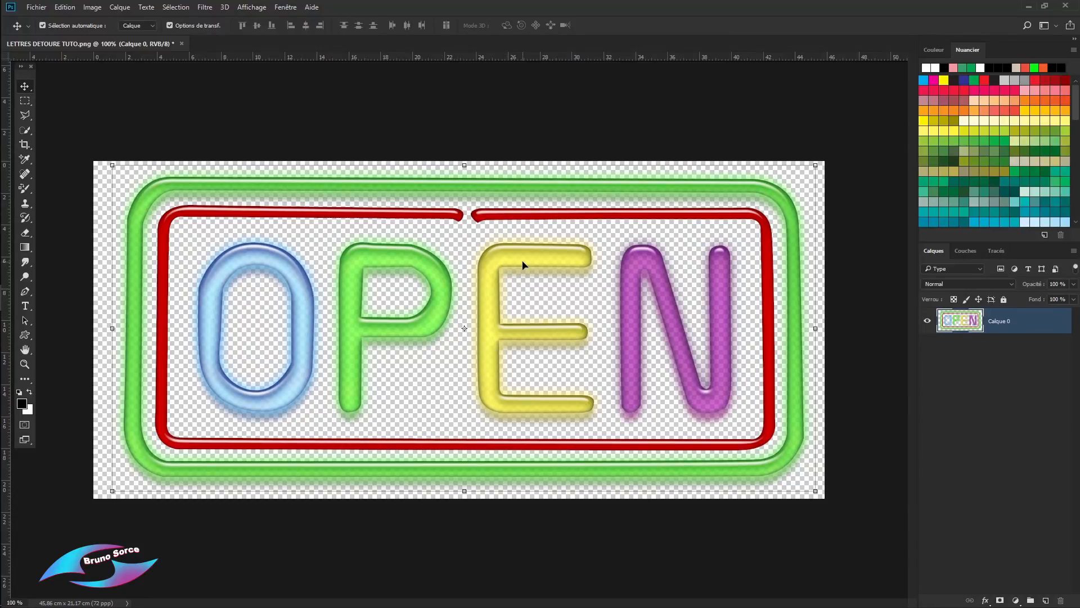
Try moving the letter E in LETTRES DETOURE TUTO.png, where the sign is one flattened layer, and close the PNG without saving
{"action": "left_click_drag", "start_coordinate": [539, 251], "coordinate": [509, 254]}
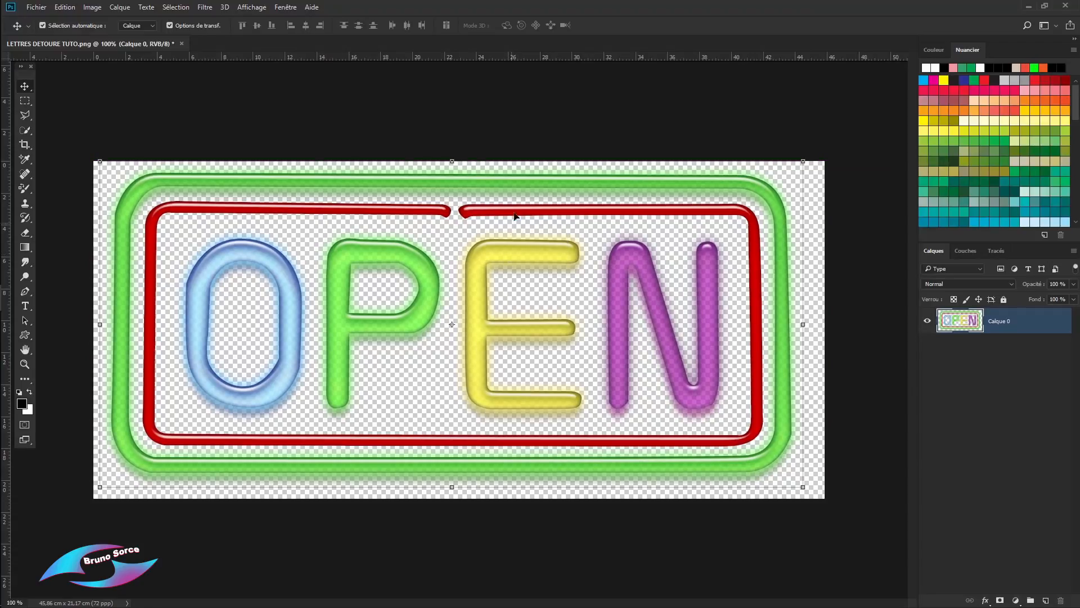
{"action": "mouse_move", "coordinate": [477, 334]}
{"action": "left_mouse_down"}
{"action": "mouse_move", "coordinate": [501, 325]}
{"action": "mouse_move", "coordinate": [487, 339]}
{"action": "left_mouse_up"}
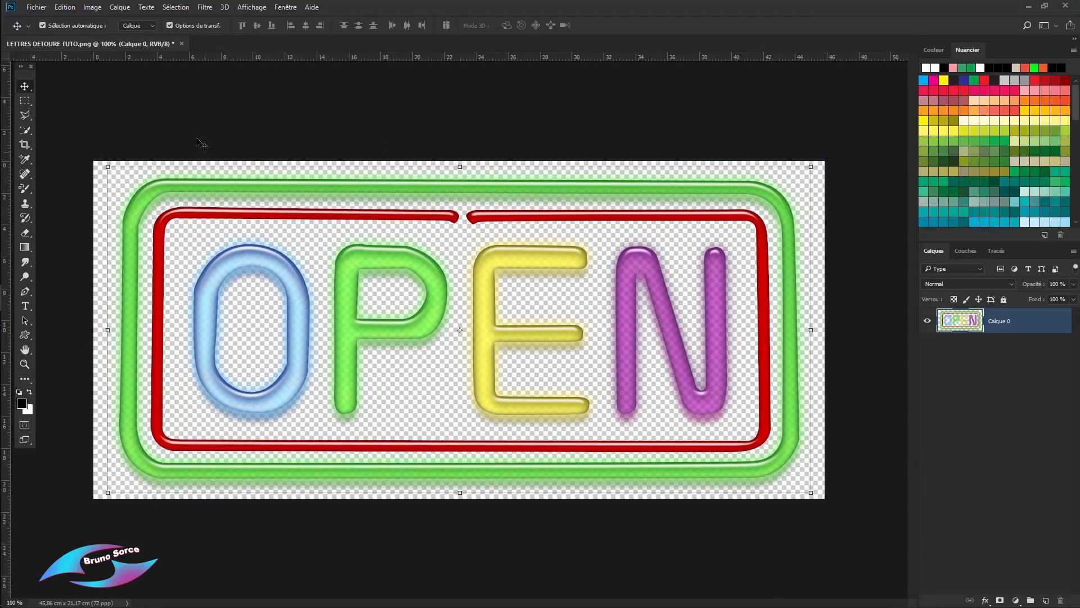
{"action": "left_click", "coordinate": [182, 43]}
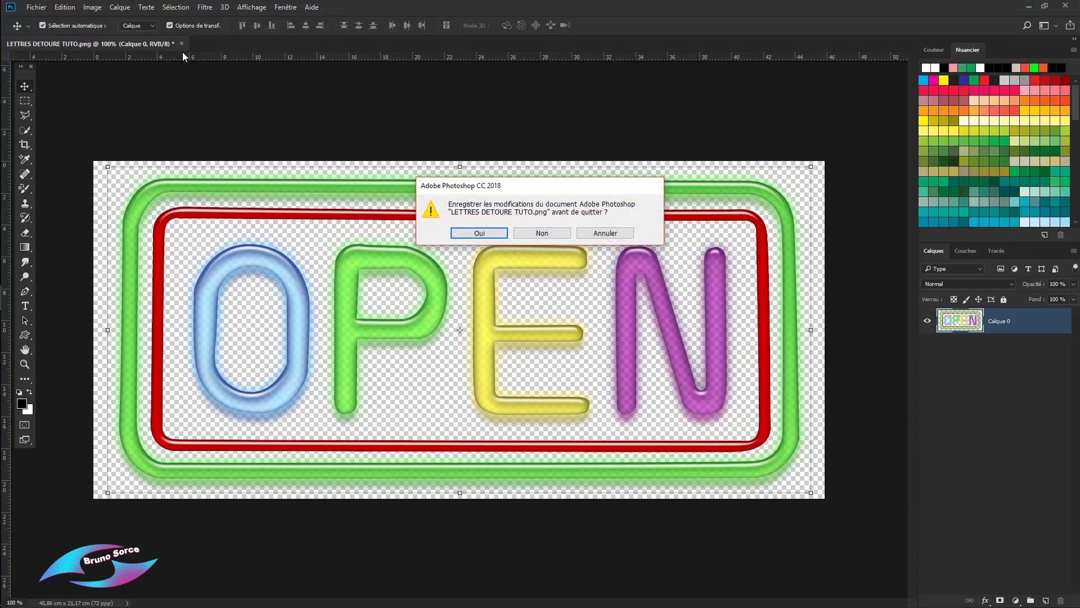
{"action": "left_click", "coordinate": [531, 234]}
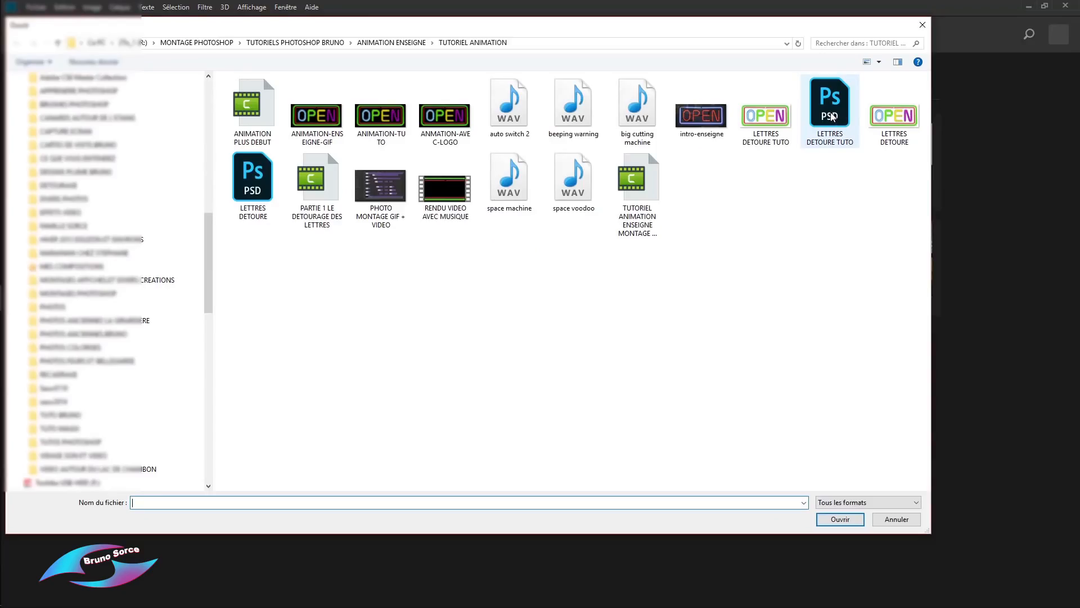
Open LETTRES DETOURE TUTO.psd from the TUTORIEL ANIMATION folder and hide its ARRIERE PLAN and E layers
{"action": "double_click", "coordinate": [831, 116]}
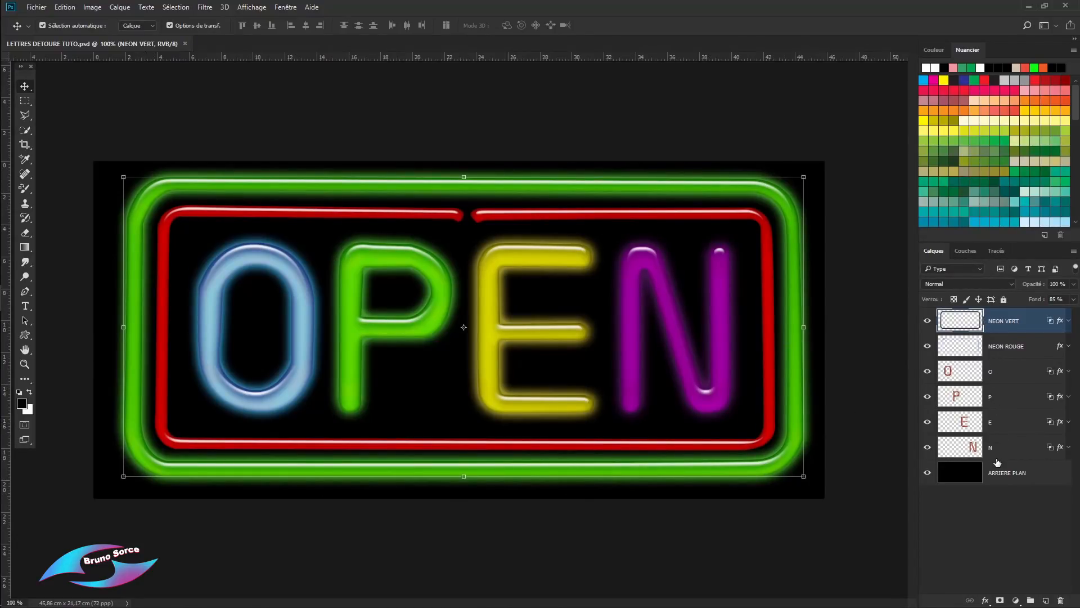
{"action": "left_click", "coordinate": [926, 475]}
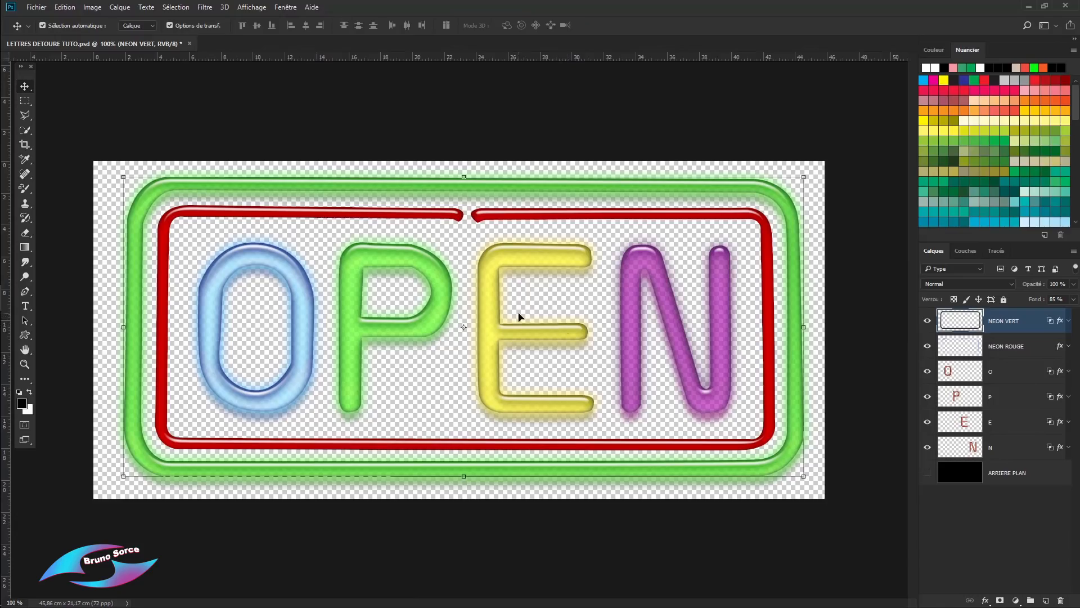
{"action": "left_click", "coordinate": [928, 422]}
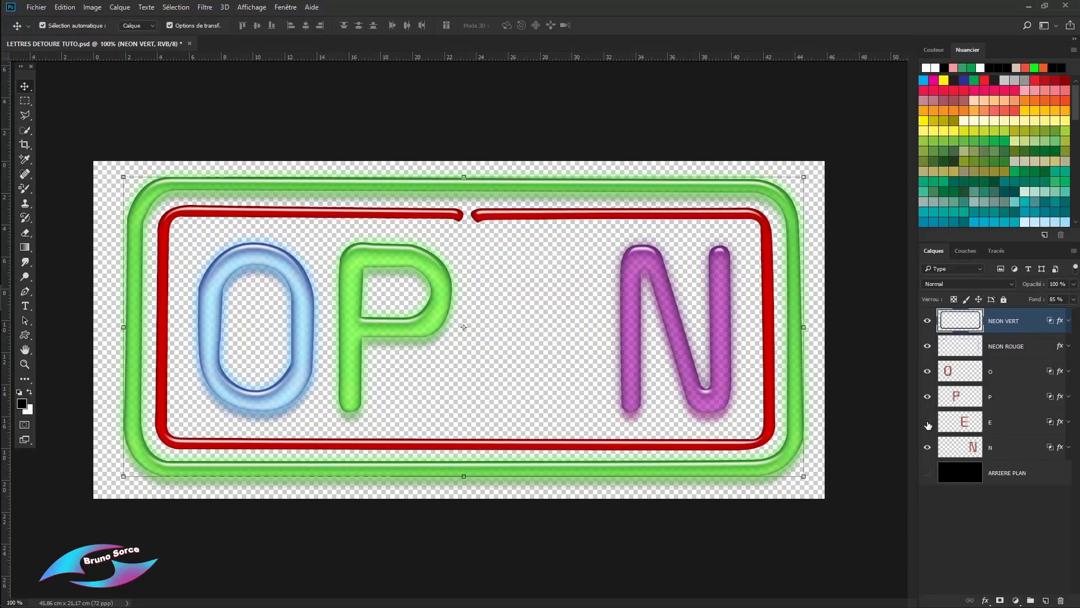